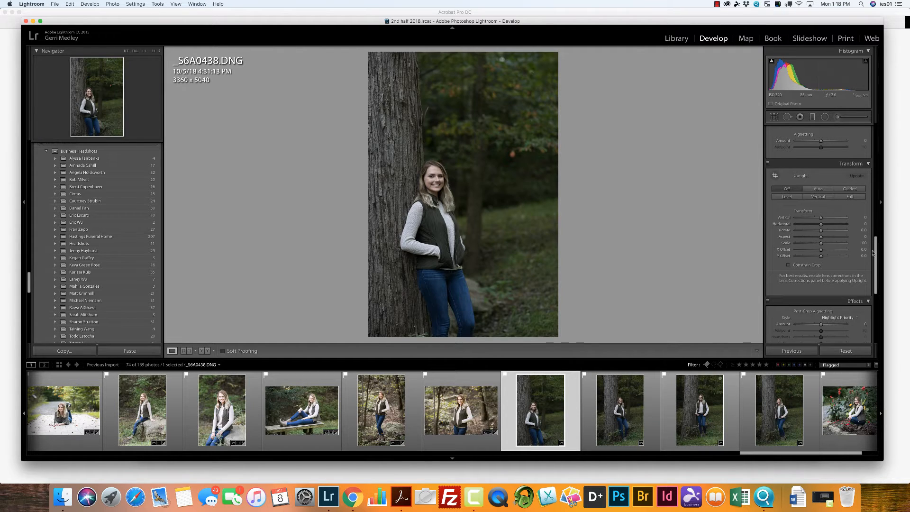
Brighten the tree portrait to +1.10 exposure, warm its white balance, and set Highlights to -7 and Shadows to +15.
scroll(853, 199, up, 5)
scroll(853, 199, up, 5)
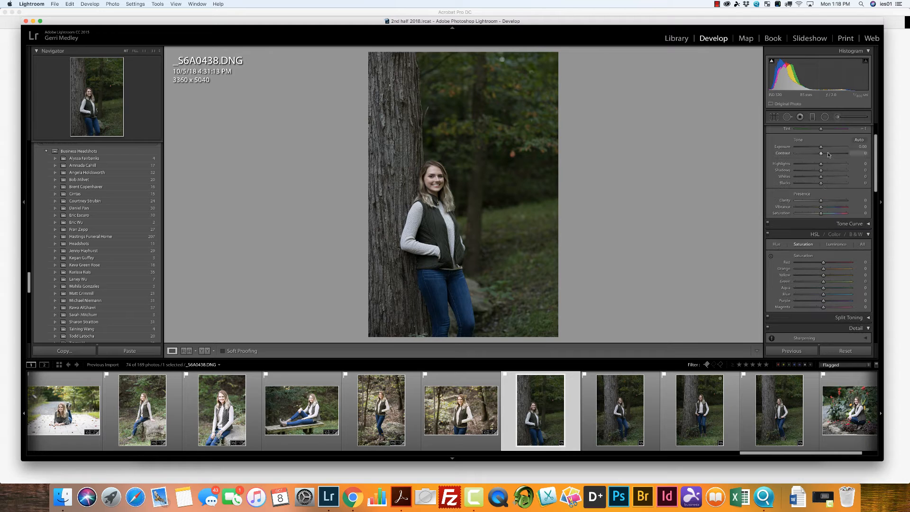
drag(822, 149, 825, 148)
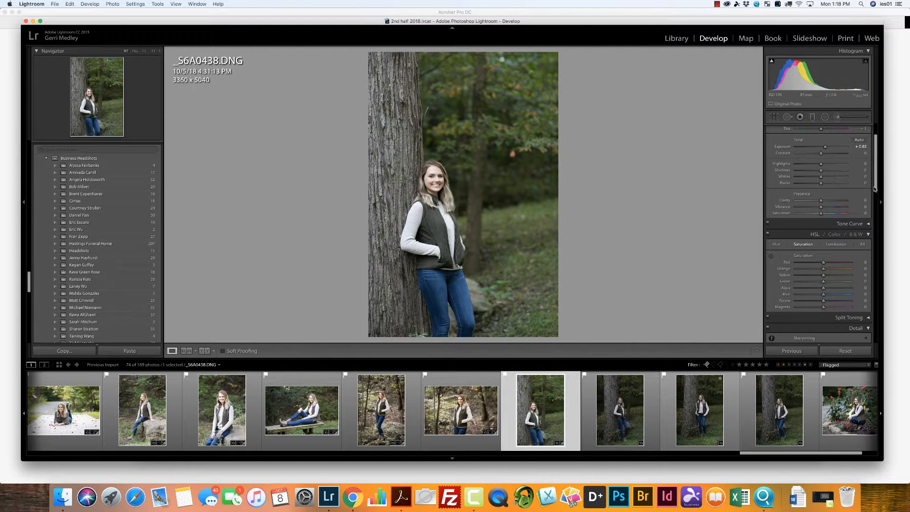
drag(875, 188, 812, 159)
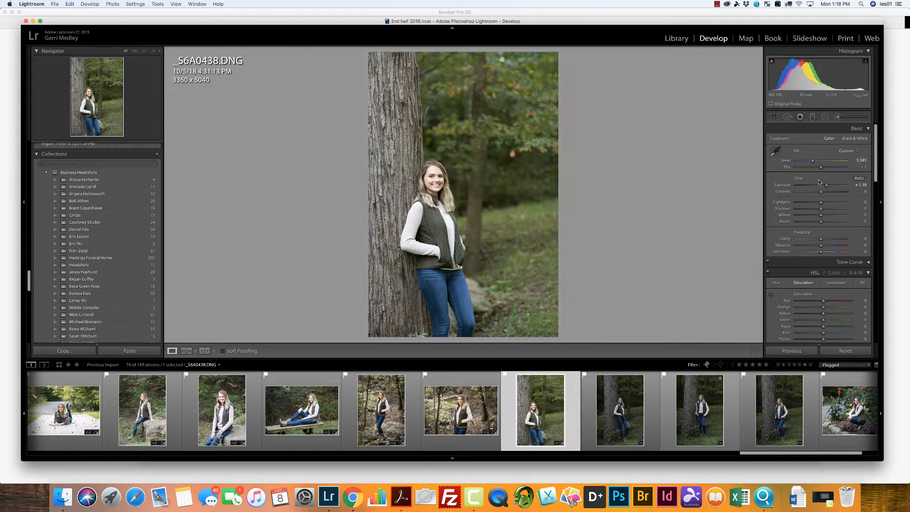
drag(823, 210, 825, 209)
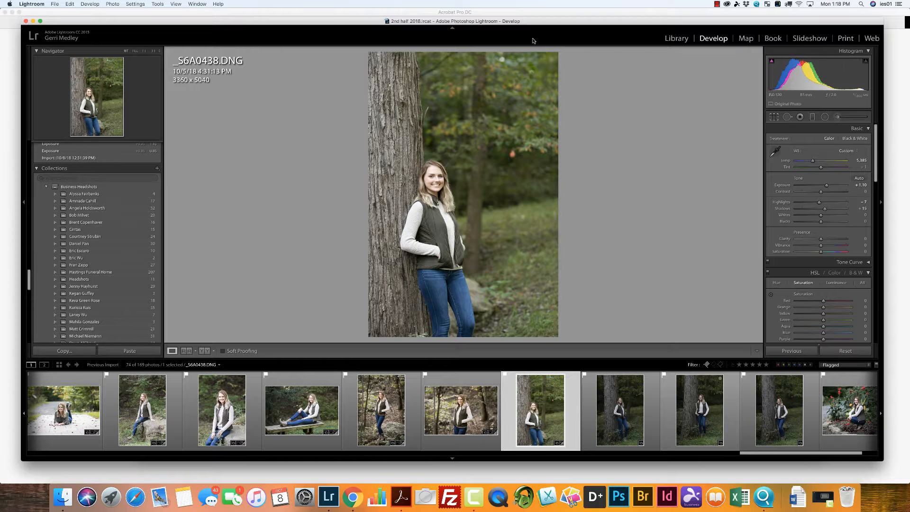
Straighten the tree portrait and crop it closer around the woman, to 2497 x 3746.
key(r)
drag(601, 90, 604, 126)
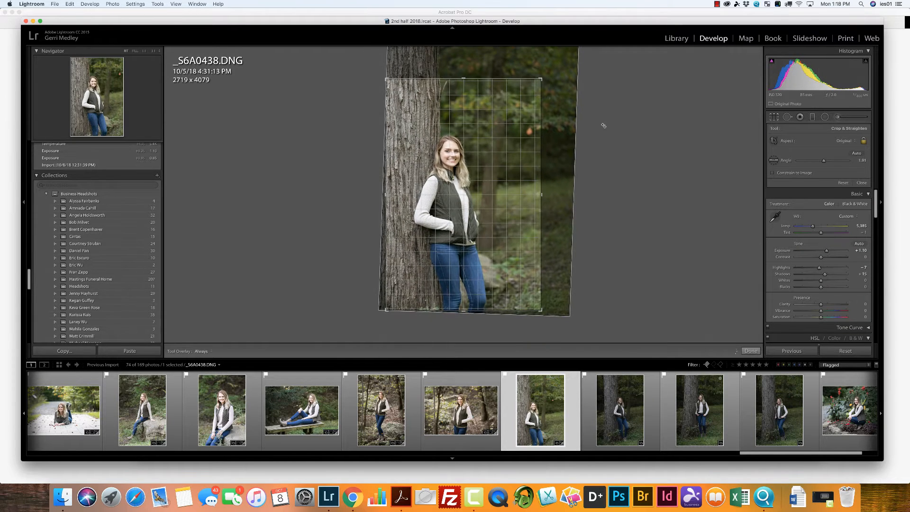
drag(541, 79, 528, 98)
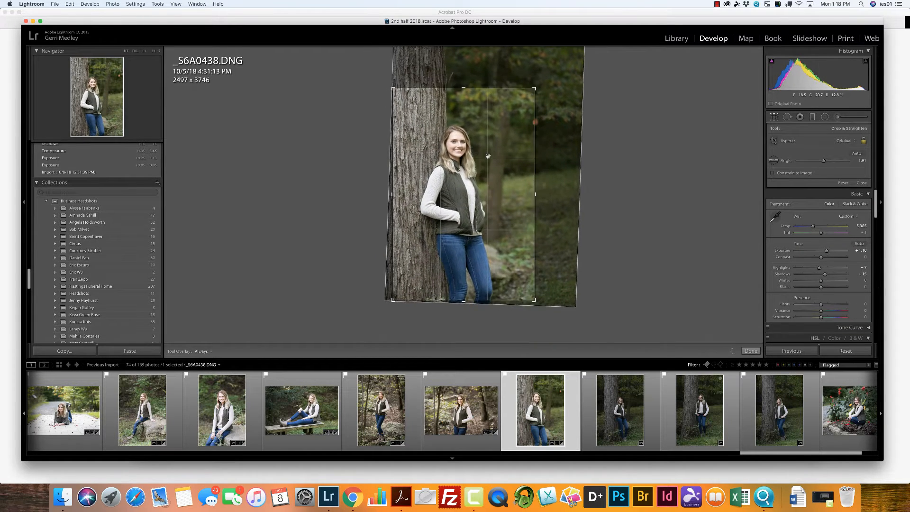
drag(489, 156, 489, 166)
key(Return)
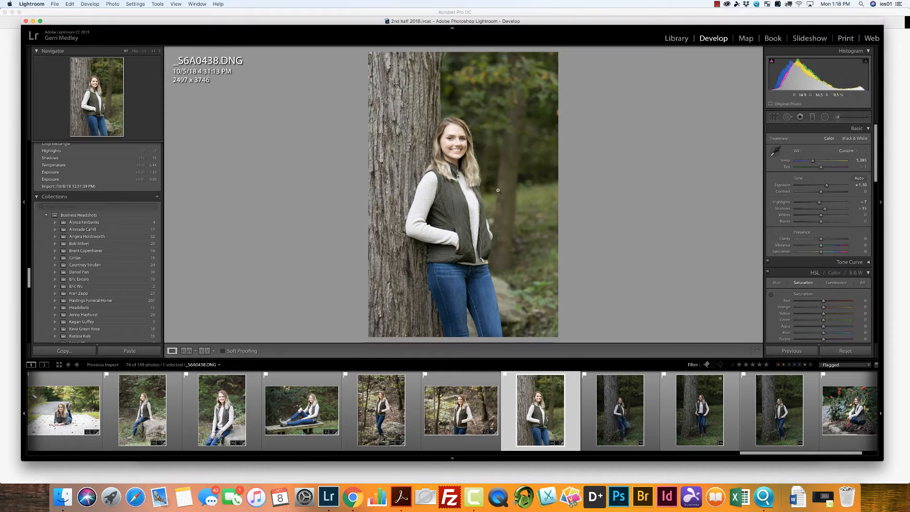
Set both Clarity and Vibrance of the cropped tree portrait to +10.
click(861, 239)
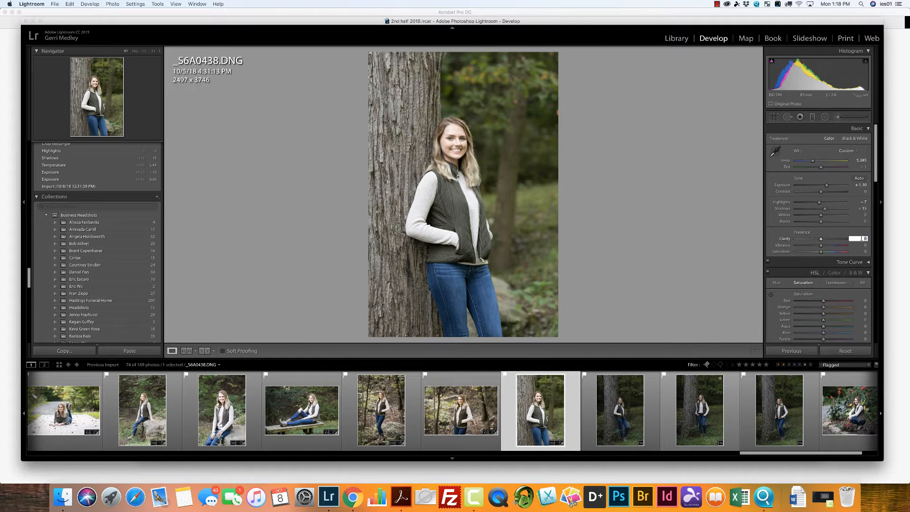
text(10)
key(Return)
click(866, 245)
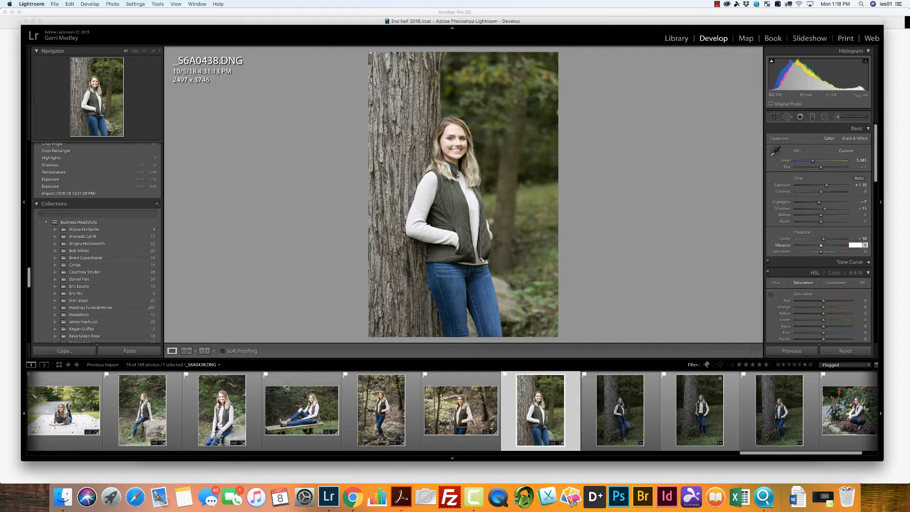
text(10)
key(Return)
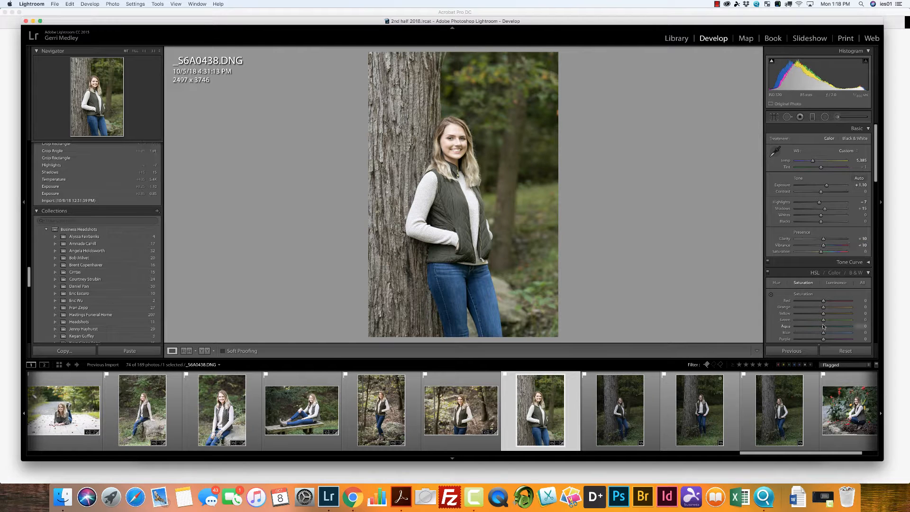
Raise the green saturation to +13 and darken the photo's edges with a post-crop vignette amount of -14.
drag(824, 323, 825, 322)
scroll(806, 265, down, 5)
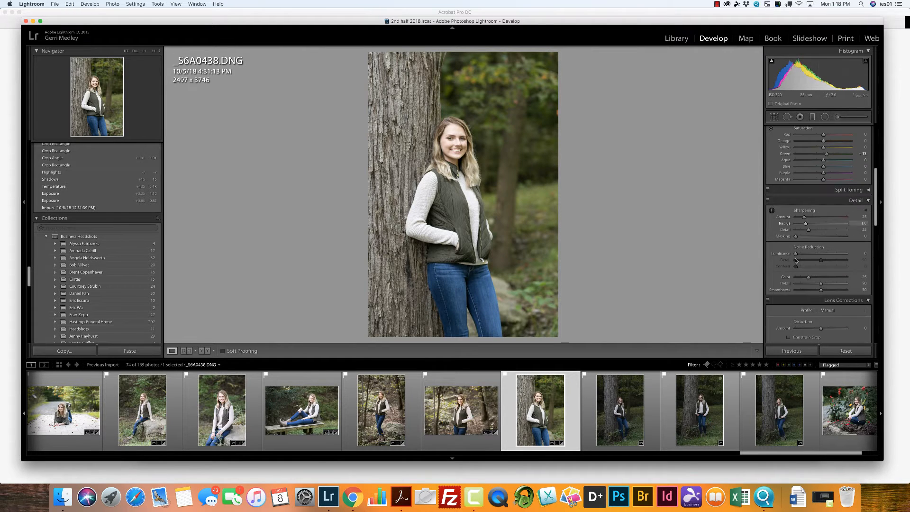
scroll(879, 298, down, 5)
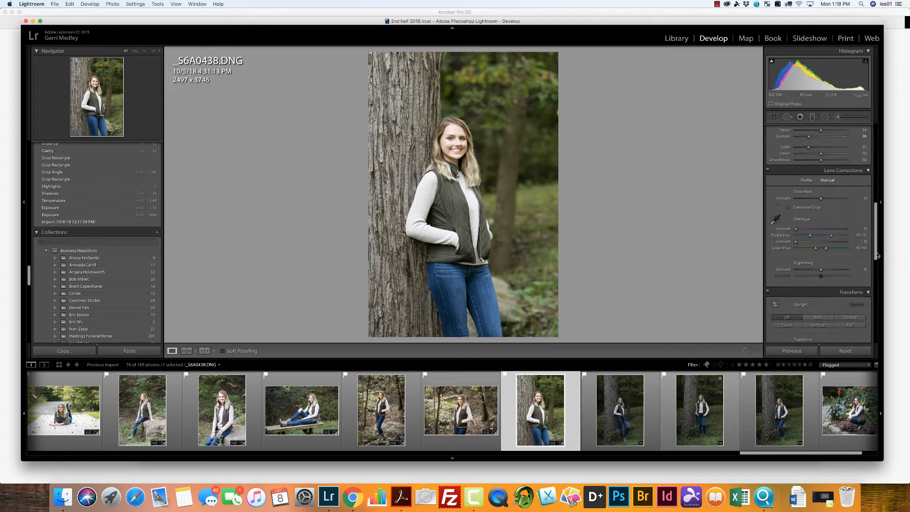
scroll(877, 300, down, 2)
drag(821, 258, 818, 258)
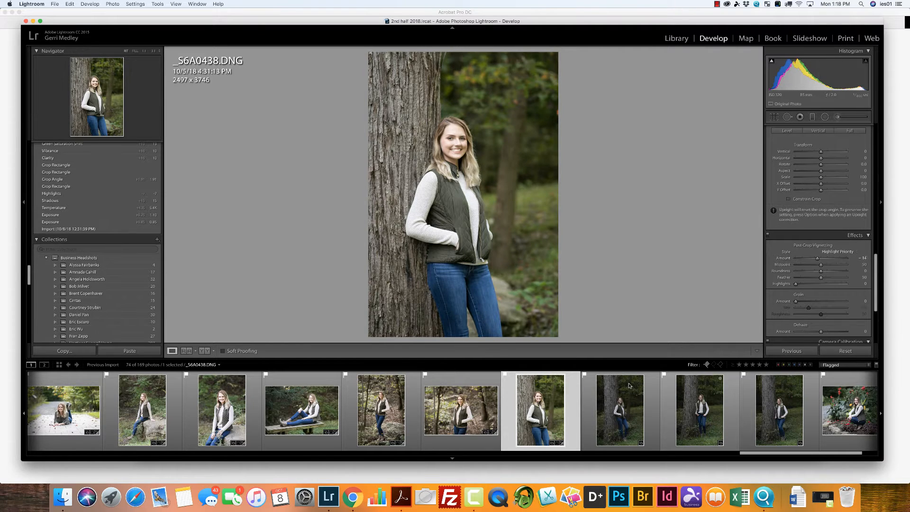
Synchronize the edited tree portrait's settings to the three tree photos that follow it, leaving crop excluded.
shift+click(763, 414)
click(797, 351)
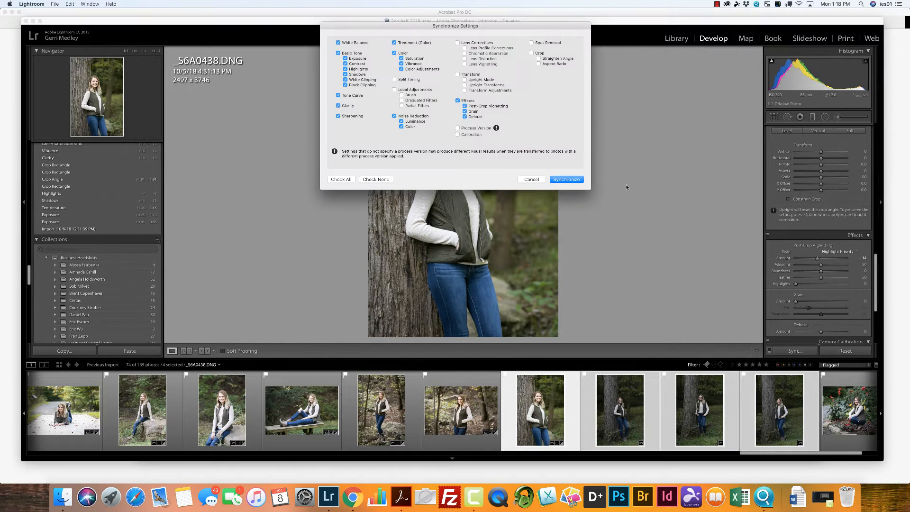
click(563, 179)
Compare the preceding woodland portrait and check each of the three synchronized tree photos.
key(Left)
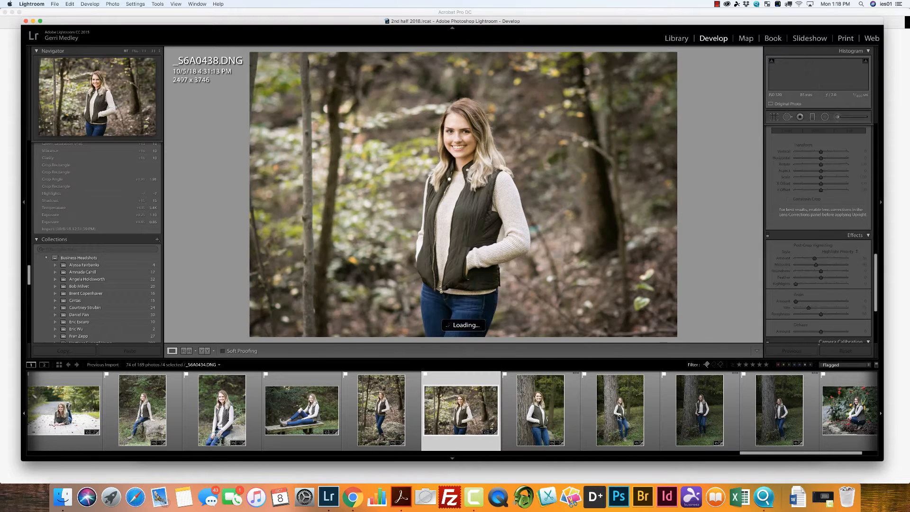
click(616, 420)
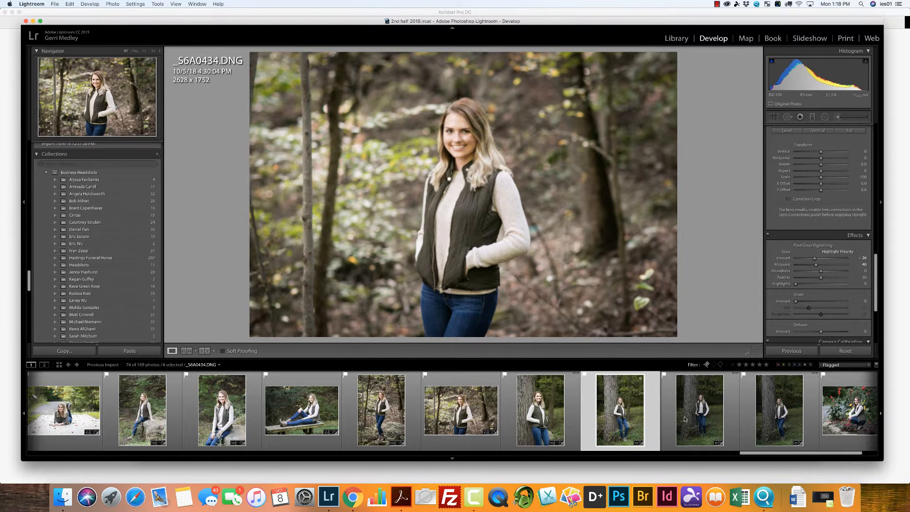
click(685, 419)
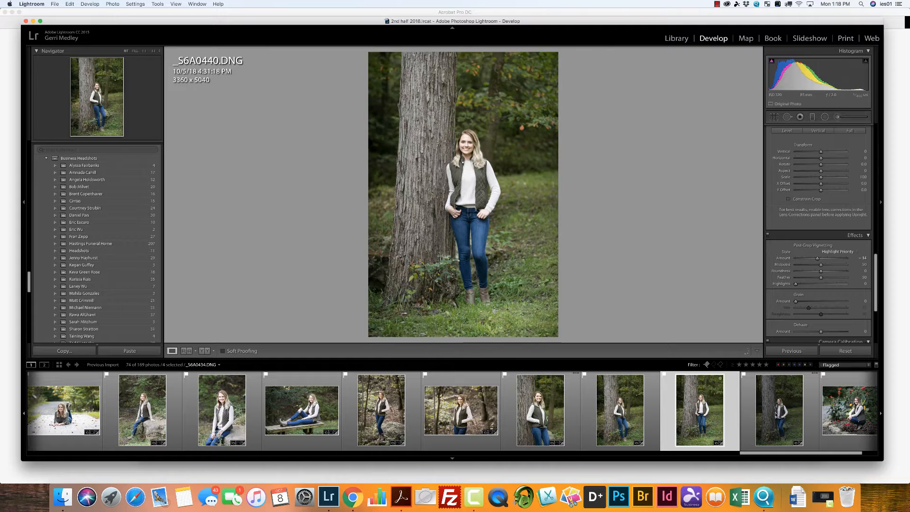
click(774, 414)
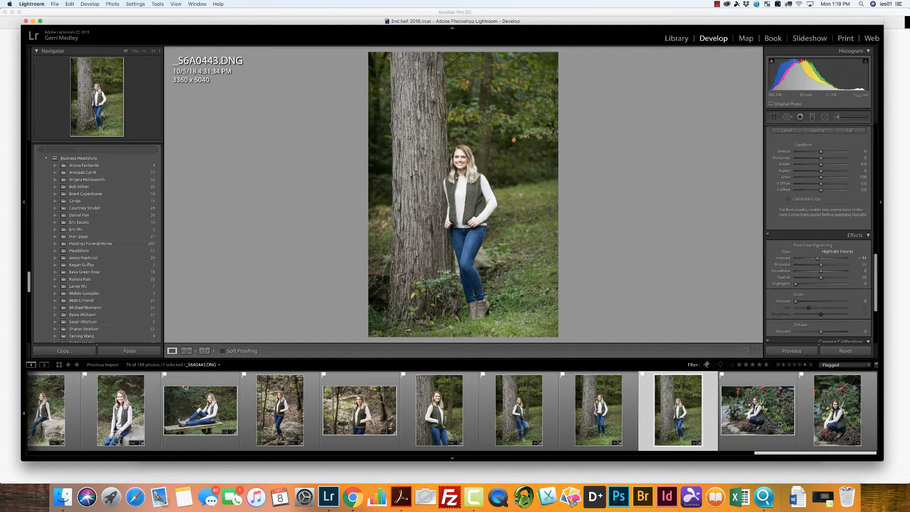
Open the horizontal flower-garden photo and set its exposure to +0.55 and its colour temperature to 4,803.
click(779, 423)
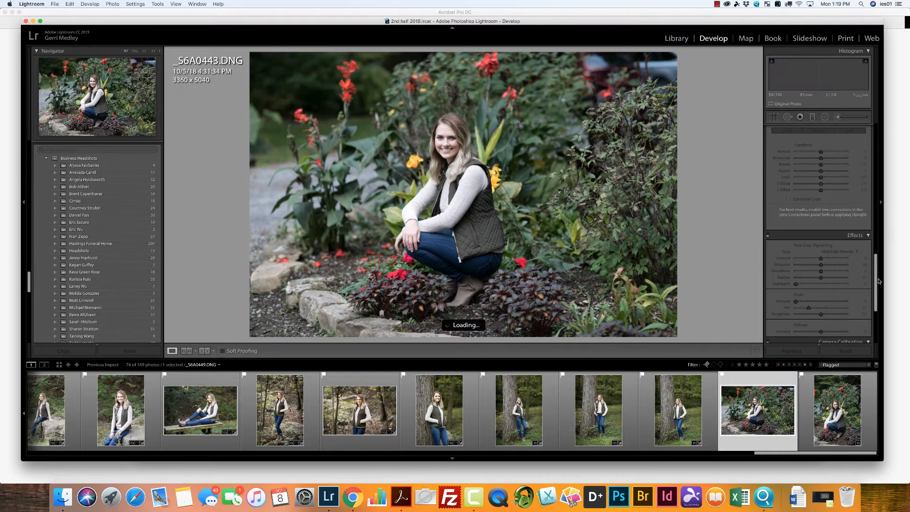
drag(876, 289, 849, 137)
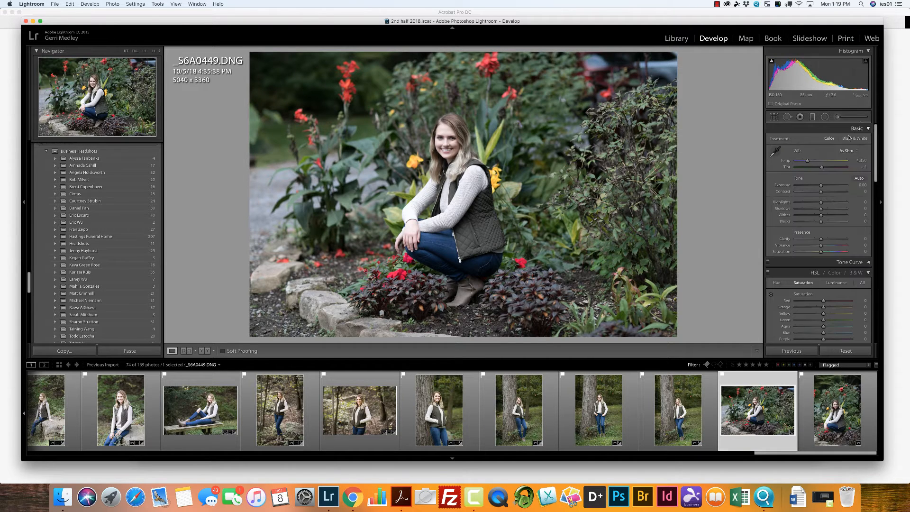
drag(828, 184, 814, 162)
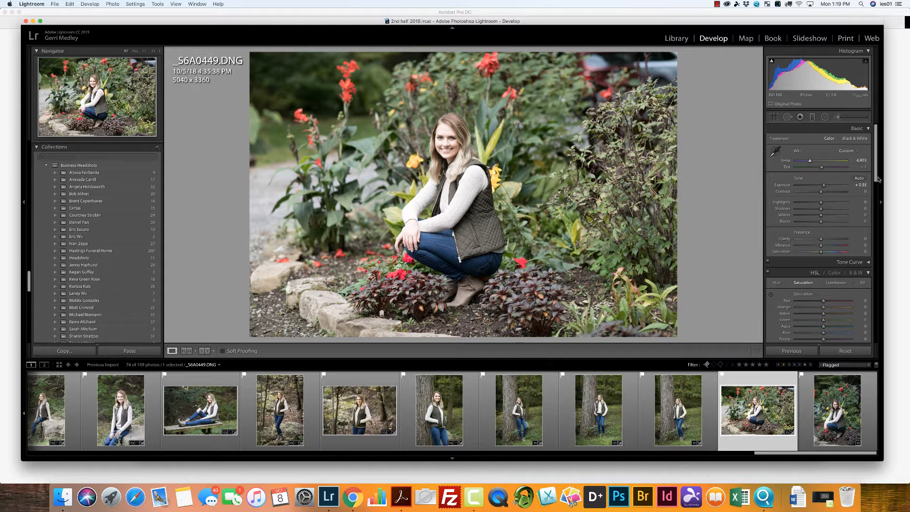
Set both Clarity and Vibrance of the flower-garden photo to +10.
drag(876, 179, 877, 185)
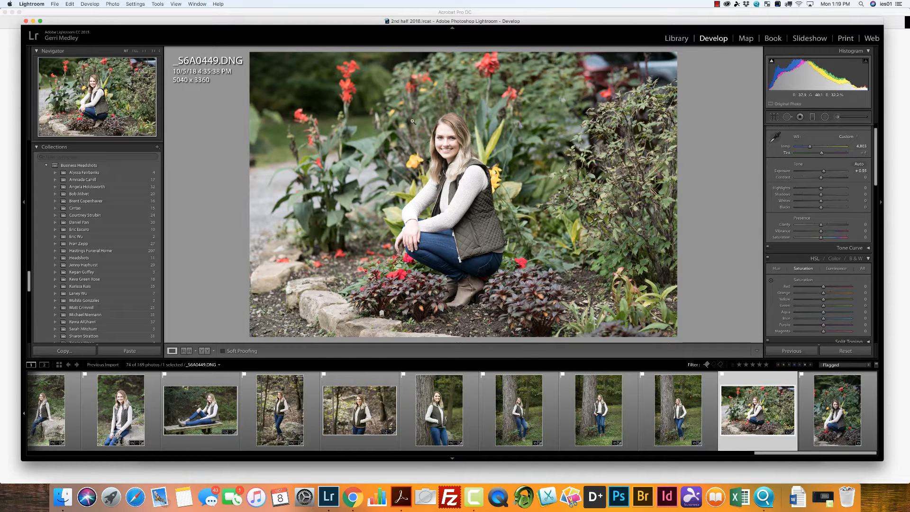
click(867, 225)
text(10)
key(Tab)
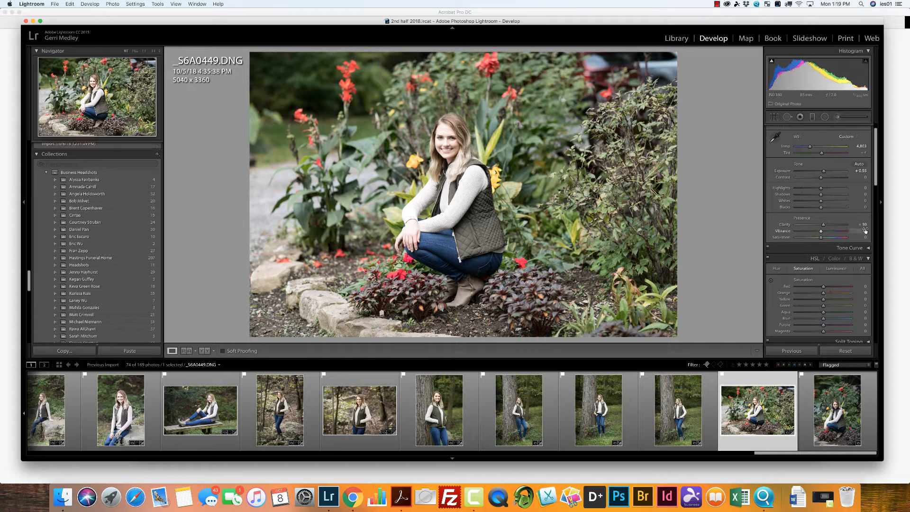
text(10)
key(Return)
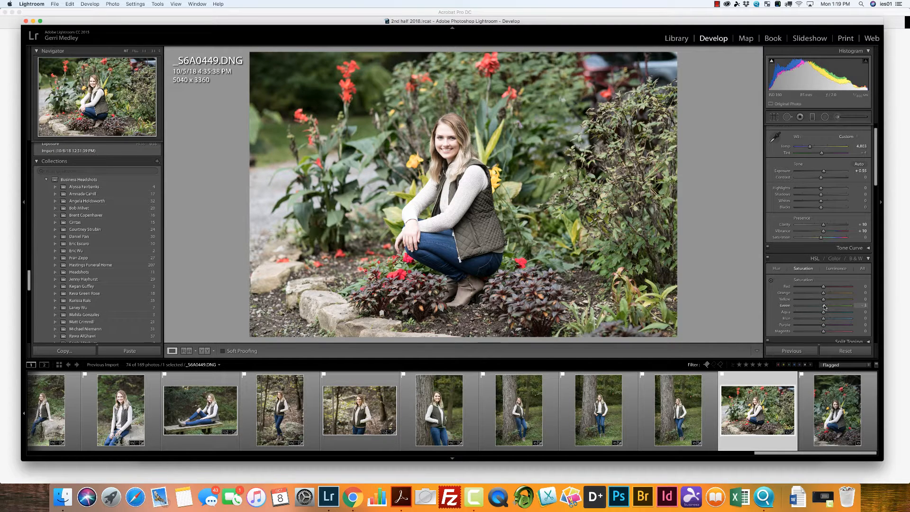
Raise the flower-garden photo's green saturation to +17 and its red saturation to +11.
drag(825, 307, 829, 305)
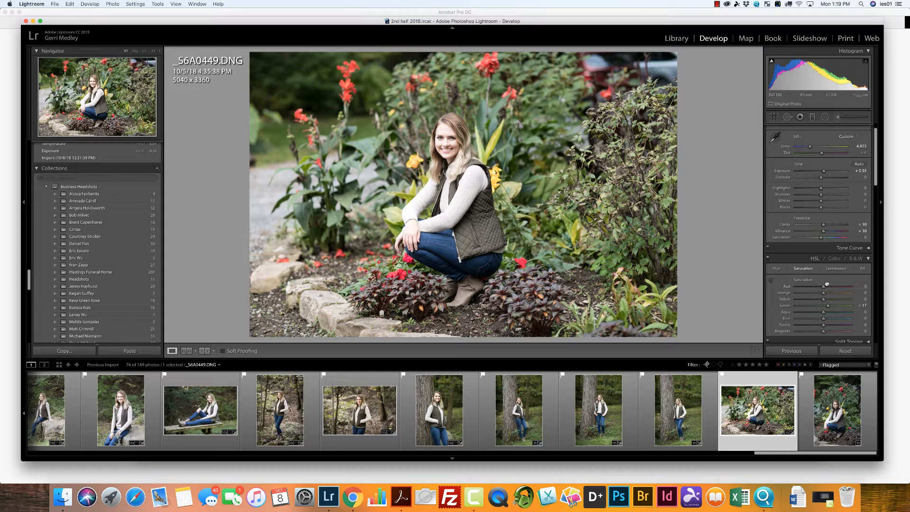
scroll(832, 283, down, 1)
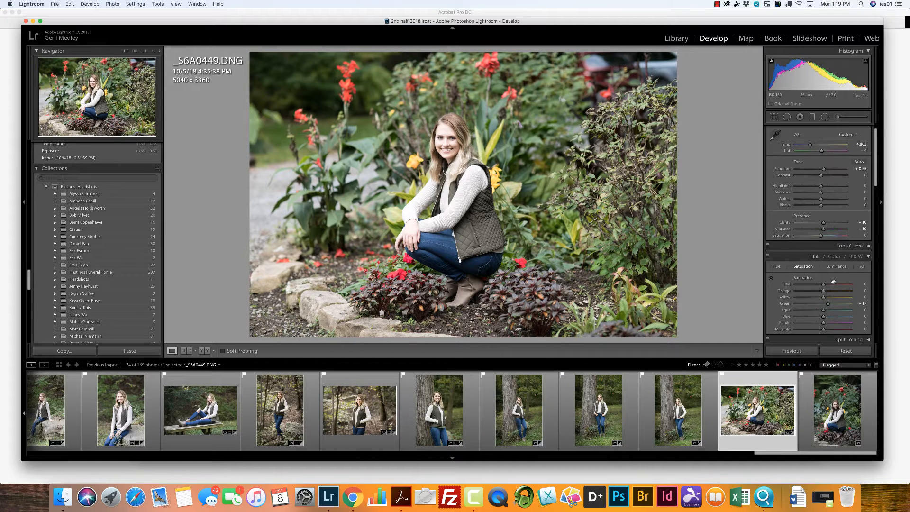
drag(834, 283, 826, 285)
double_click(783, 283)
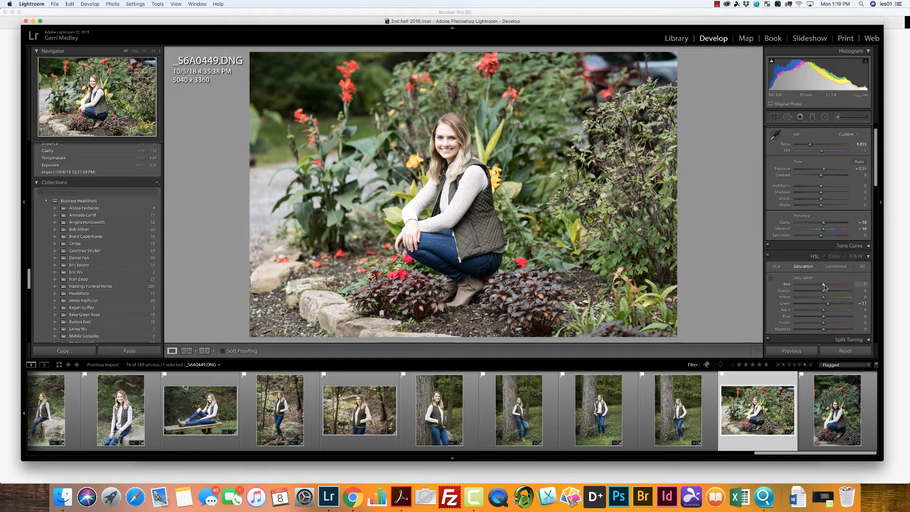
drag(828, 286, 827, 285)
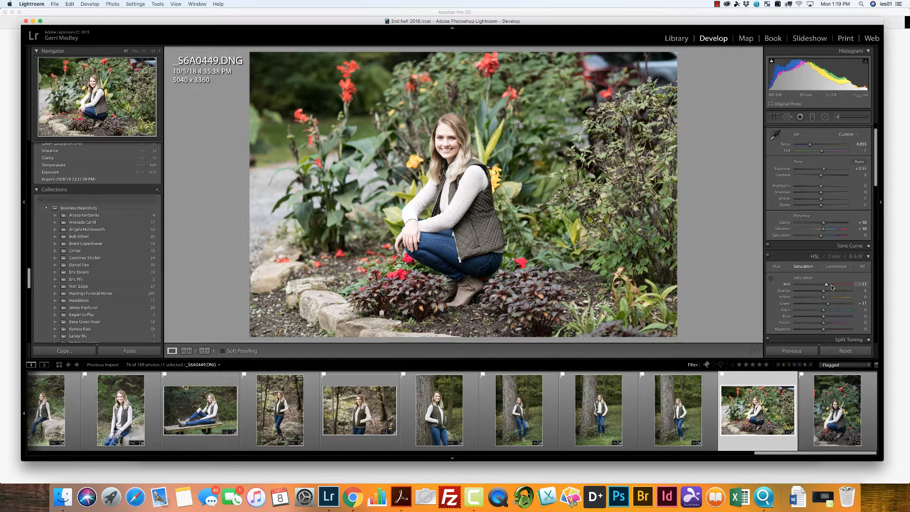
Lower Highlights to -11 and crop the flower-garden photo closer around the woman, to 4128 x 2752.
drag(821, 187, 817, 189)
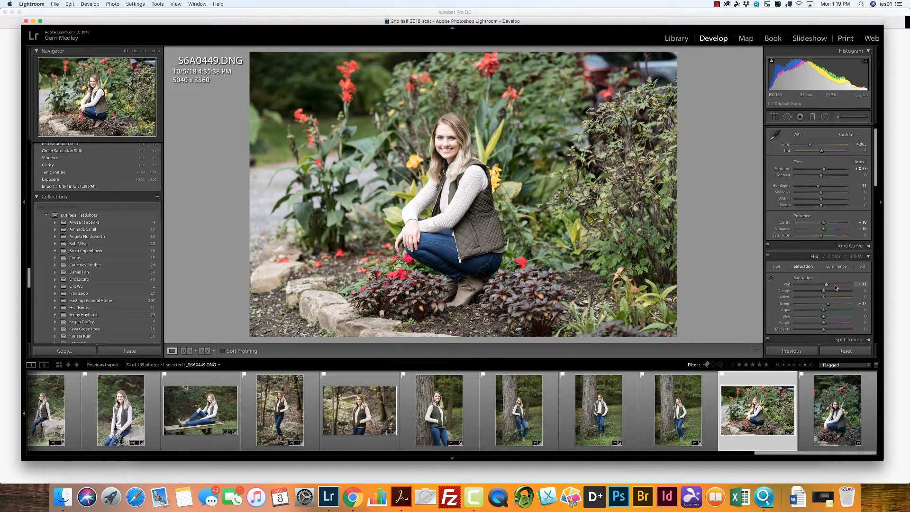
click(774, 117)
drag(672, 50, 600, 104)
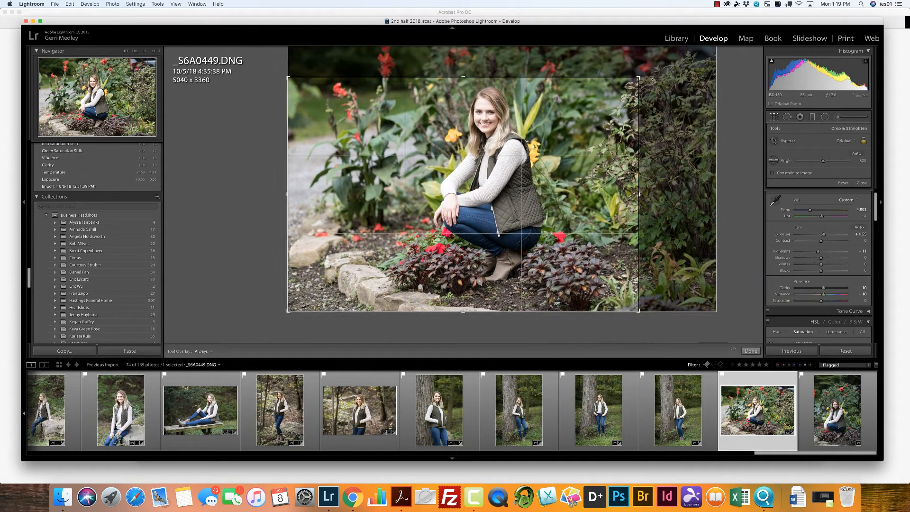
mouse_move(578, 156)
mouse_down()
mouse_move(555, 161)
mouse_move(573, 164)
mouse_up()
key(Return)
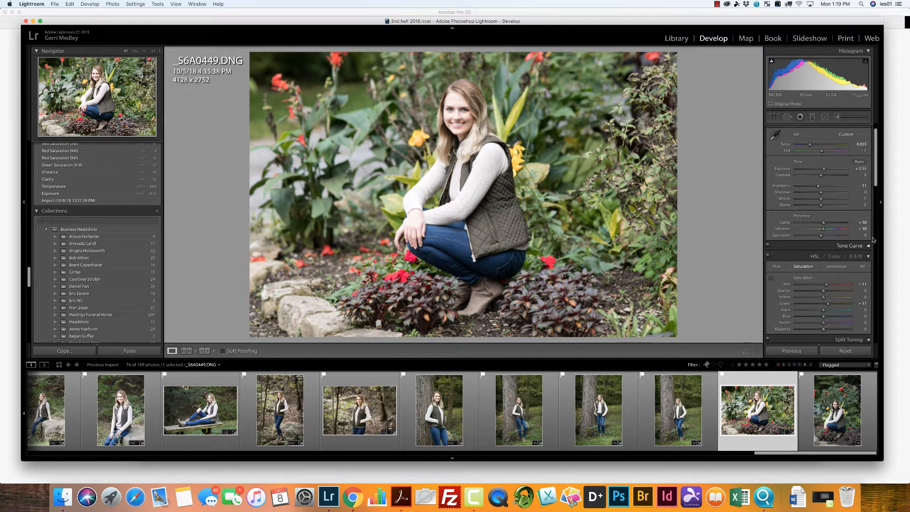
Add a post-crop vignette with an amount of -12 to the flower-garden photo.
scroll(816, 217, down, 5)
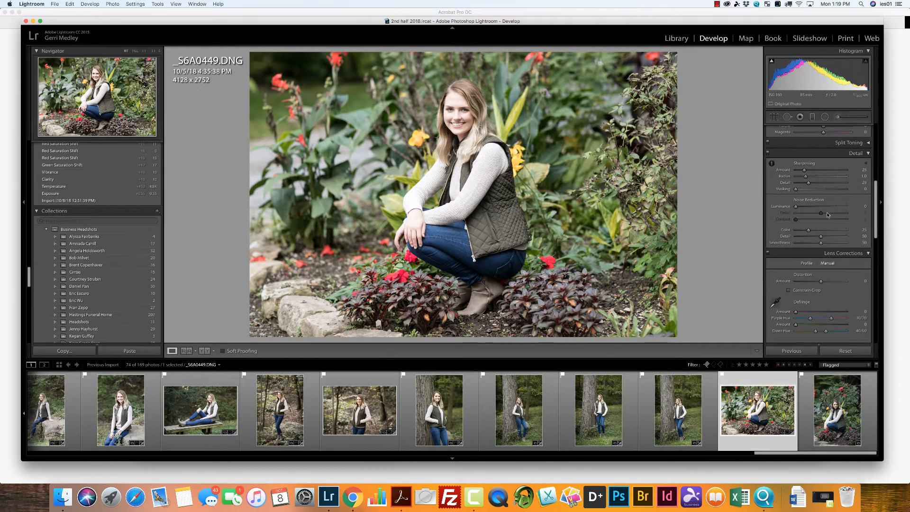
scroll(817, 218, down, 8)
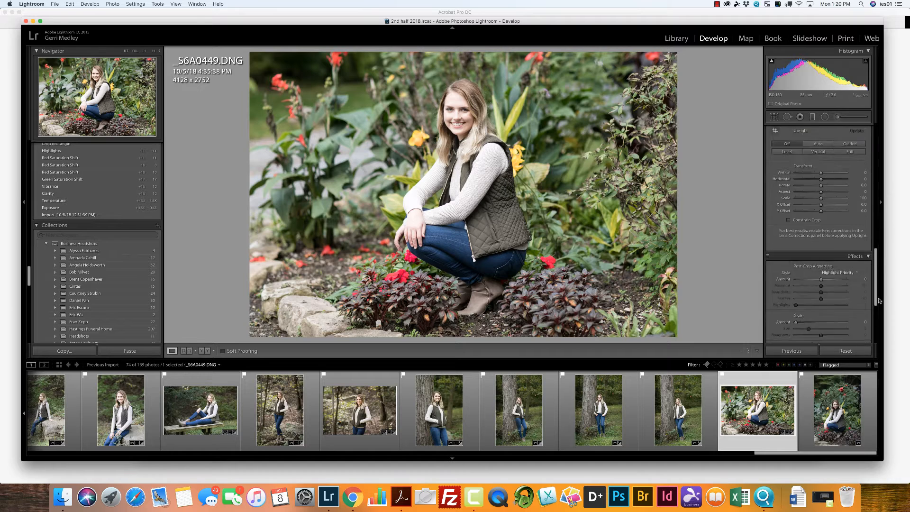
click(817, 264)
Synchronize the flower-garden photo's settings to the vertical garden photo that follows it.
super+click(838, 406)
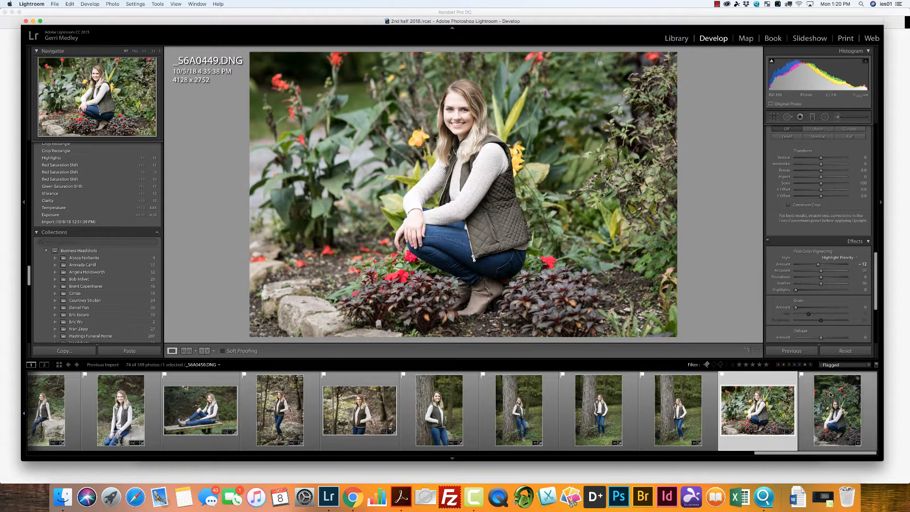
click(796, 351)
click(567, 178)
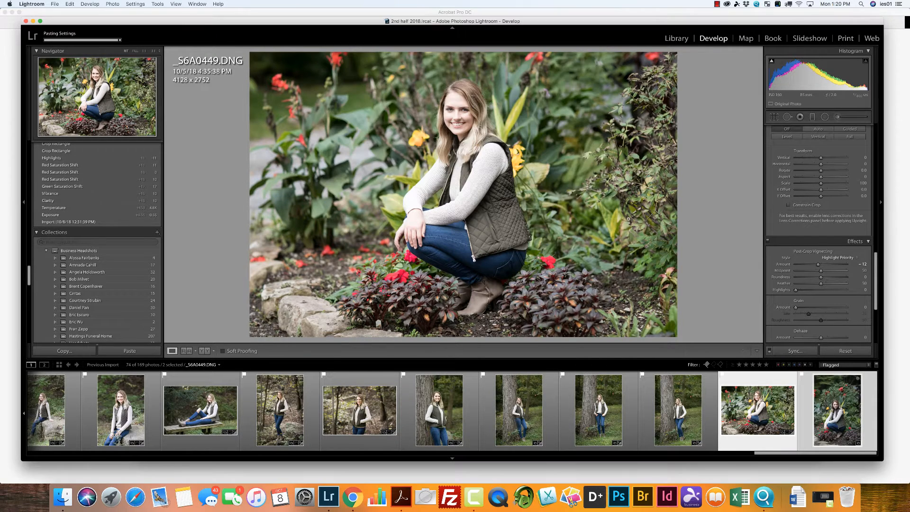
Crop the vertical flower-garden photo closer around the woman, to 2755 x 4133.
click(618, 420)
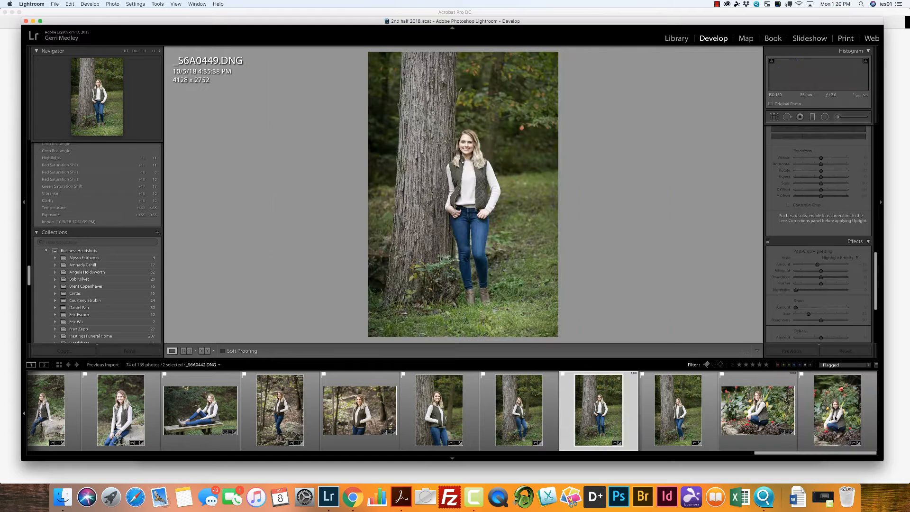
click(838, 410)
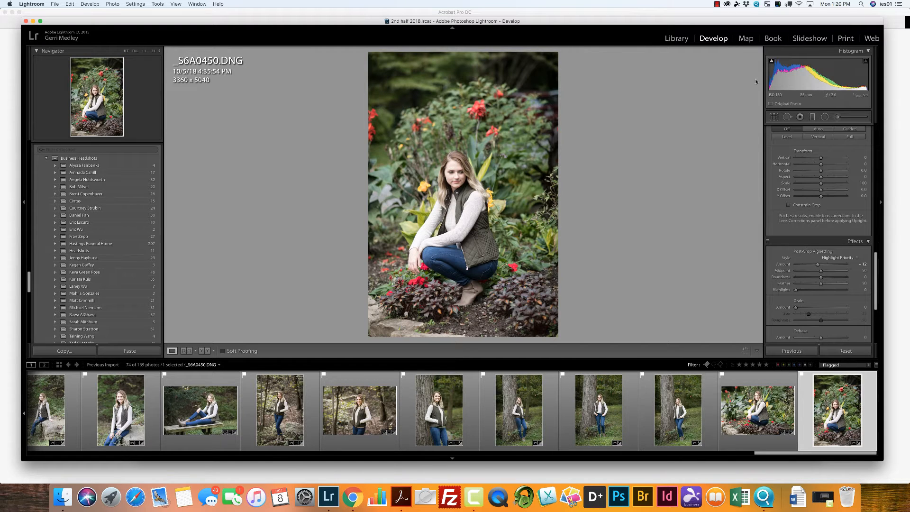
key(r)
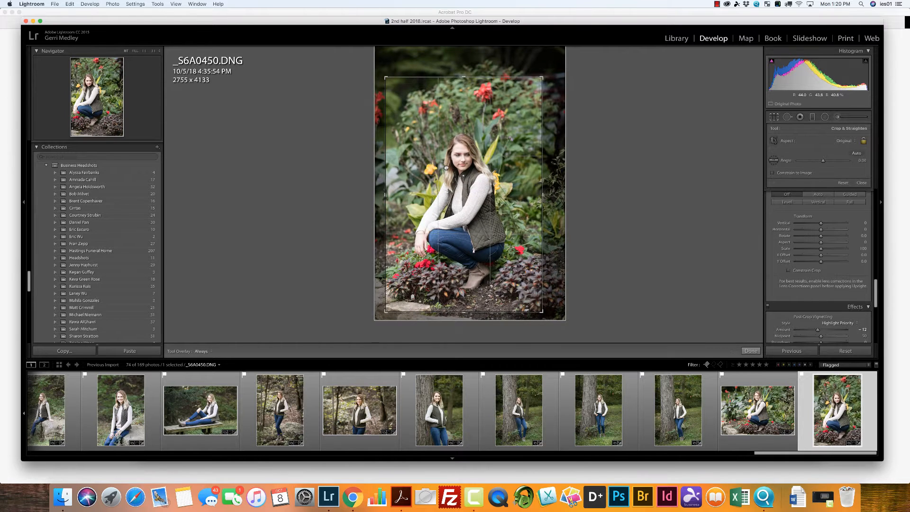
drag(442, 172, 442, 187)
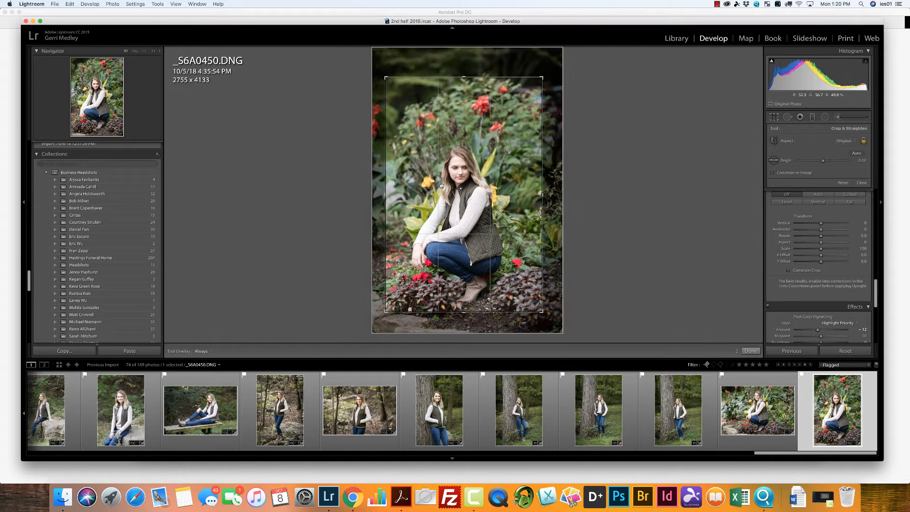
key(Return)
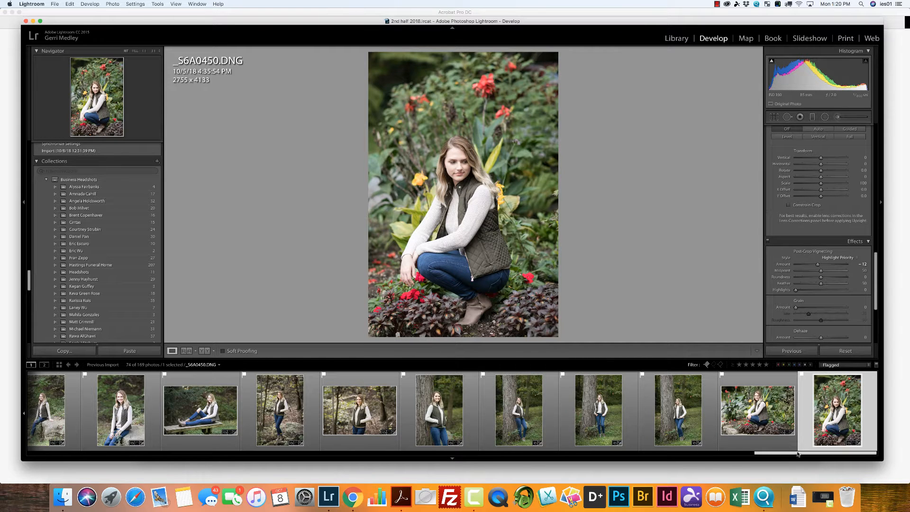
Return to the start of the shoot and cover the blue barrel in photo _S6A0287 with a size 86 clone spot.
drag(796, 456, 114, 455)
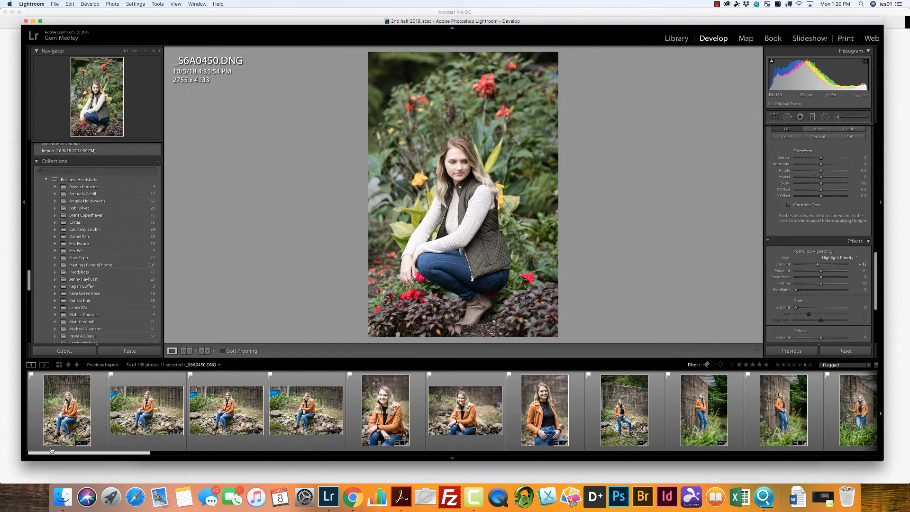
click(75, 433)
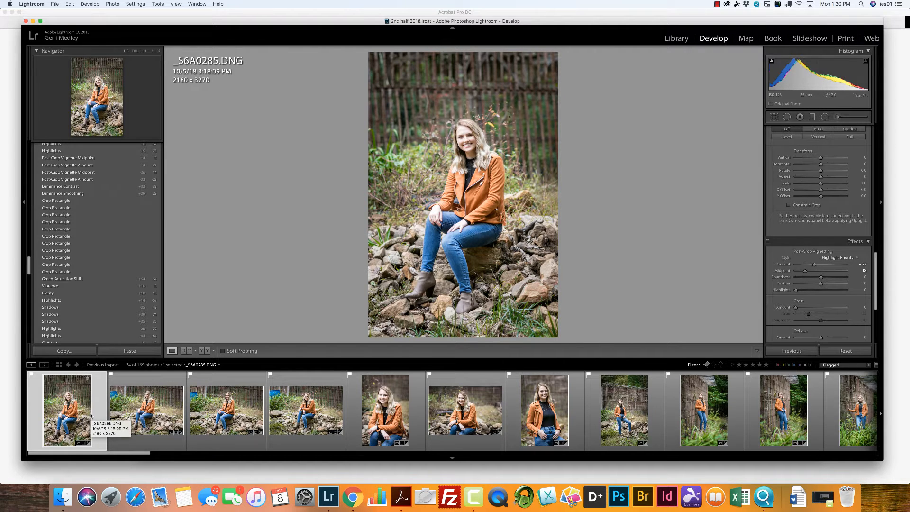
key(Right)
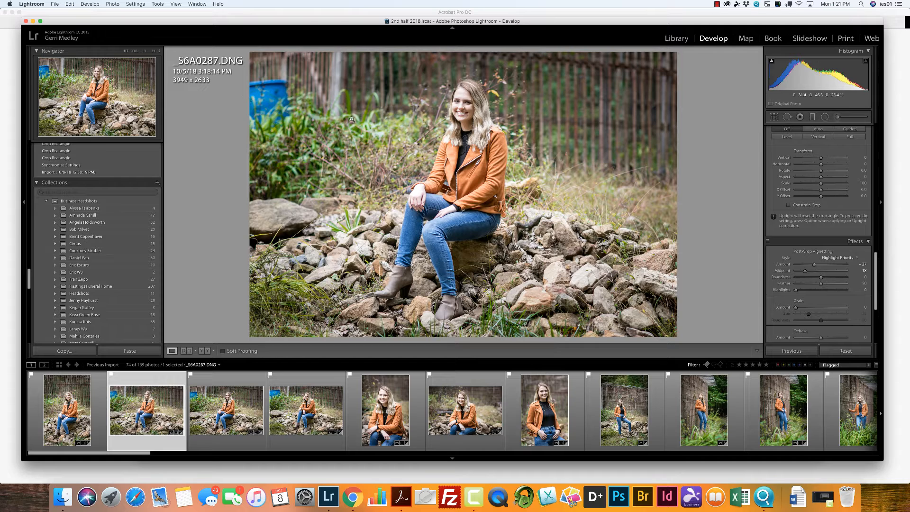
click(788, 117)
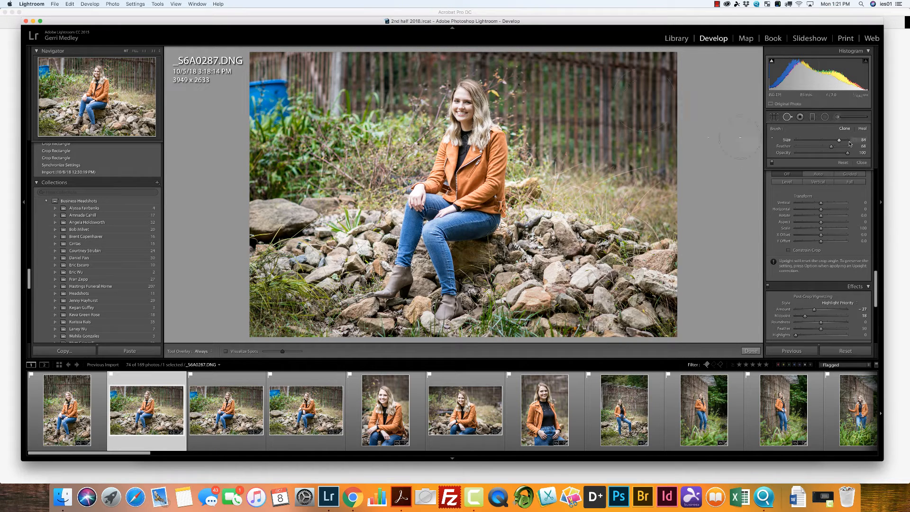
drag(840, 141, 840, 140)
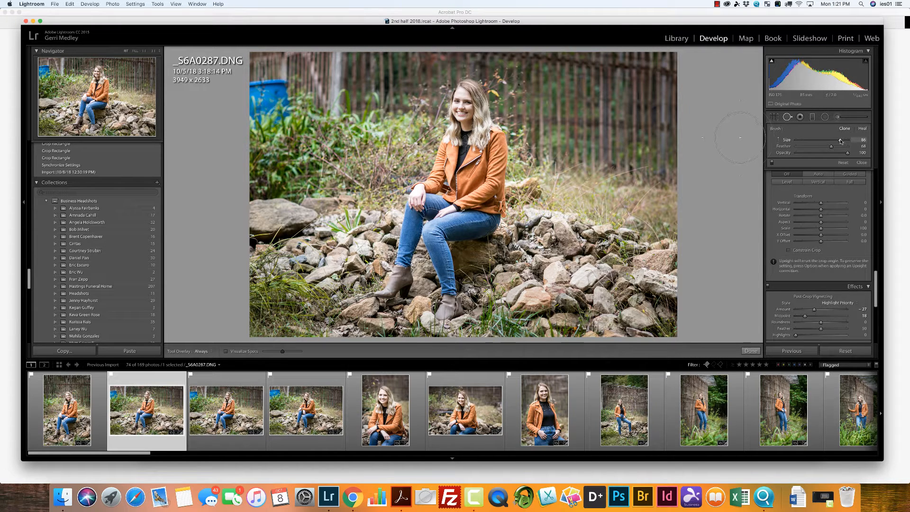
click(268, 107)
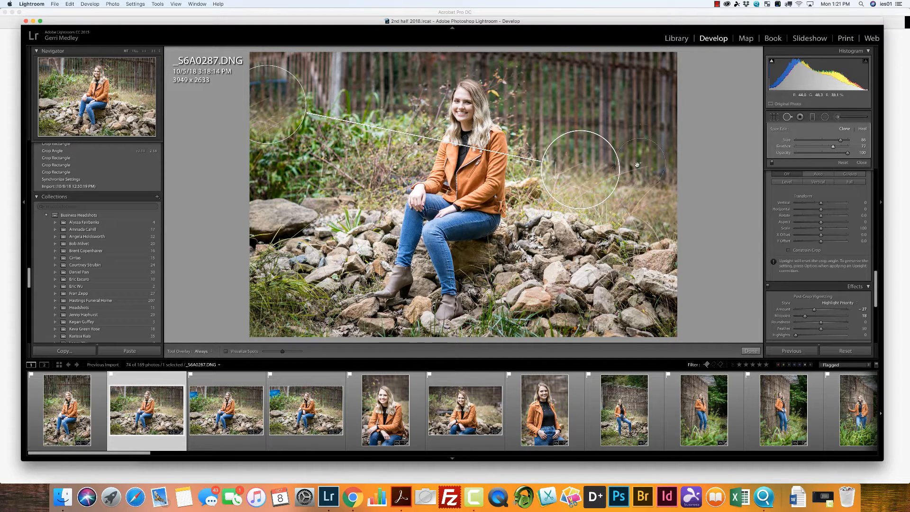
Source the barrel's clone spot from the adjacent fence and foliage with feather 54, and open the next photo.
drag(396, 136, 313, 107)
drag(311, 107, 259, 112)
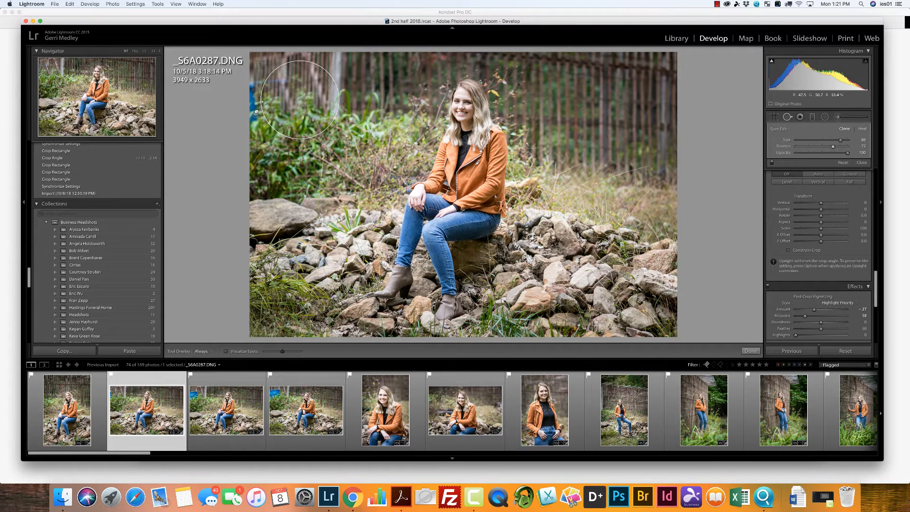
click(257, 114)
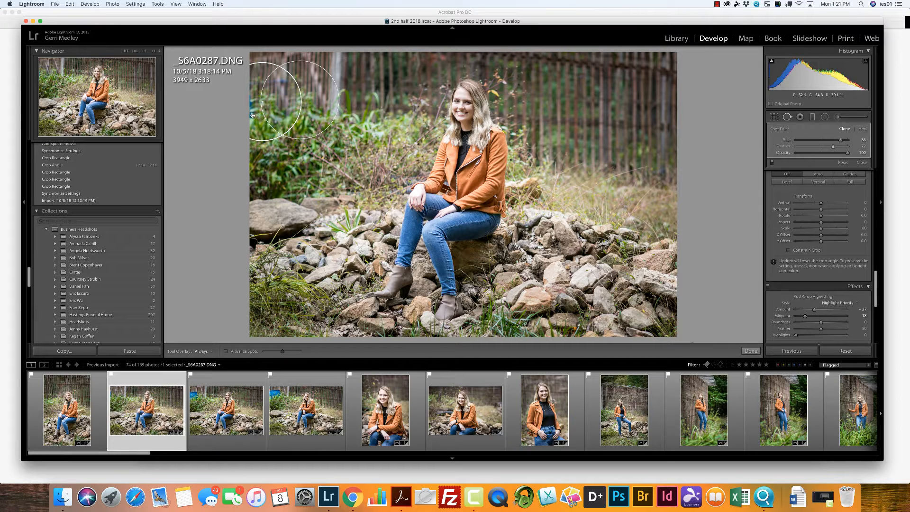
click(253, 116)
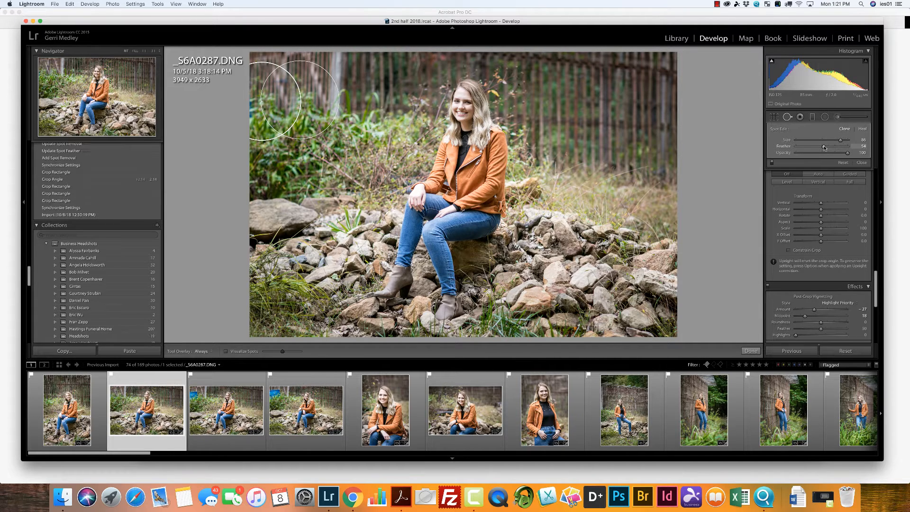
click(862, 163)
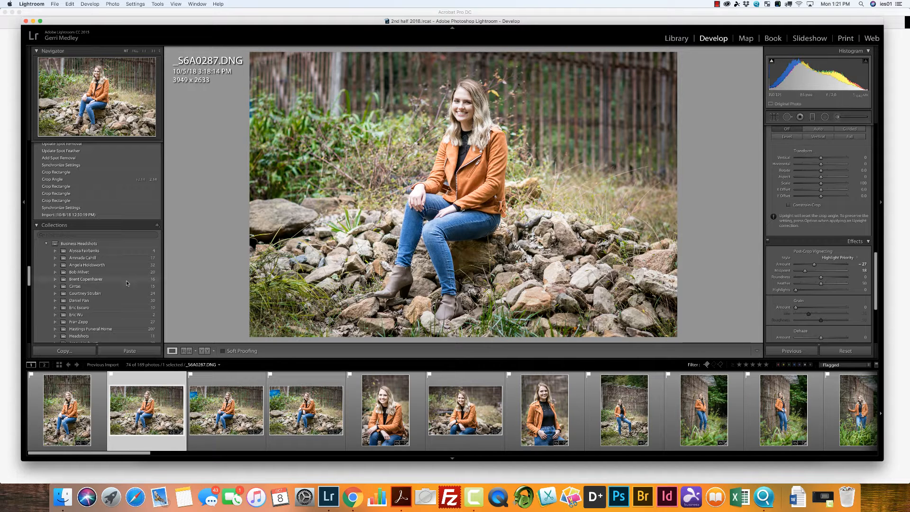
key(Right)
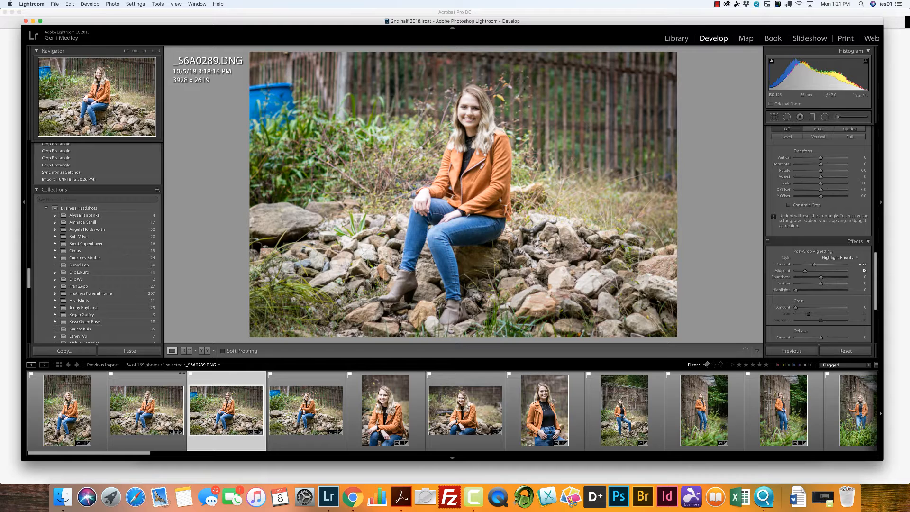
key(q)
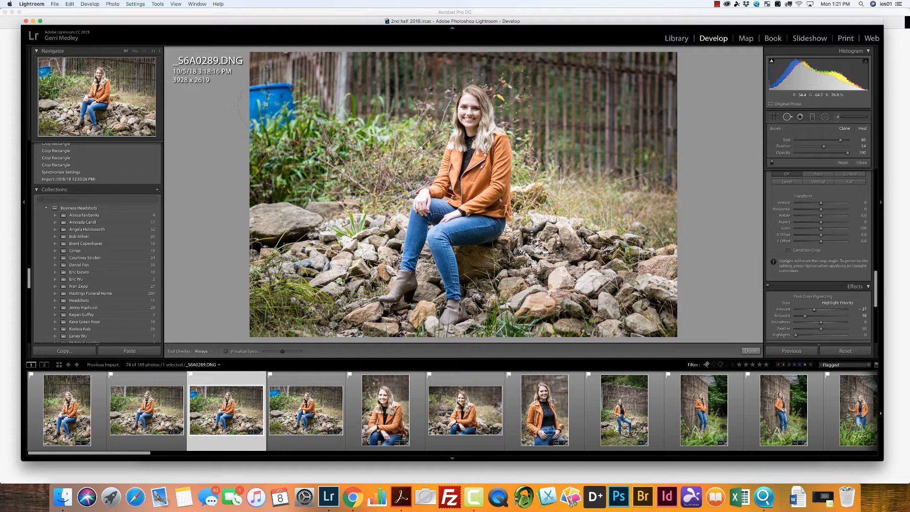
click(267, 106)
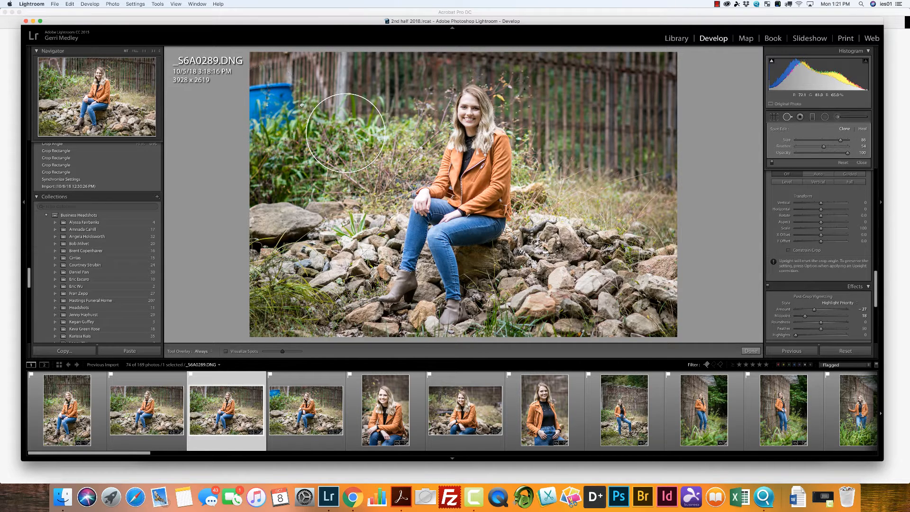
mouse_move(302, 104)
mouse_down()
mouse_move(315, 107)
mouse_move(261, 111)
mouse_up()
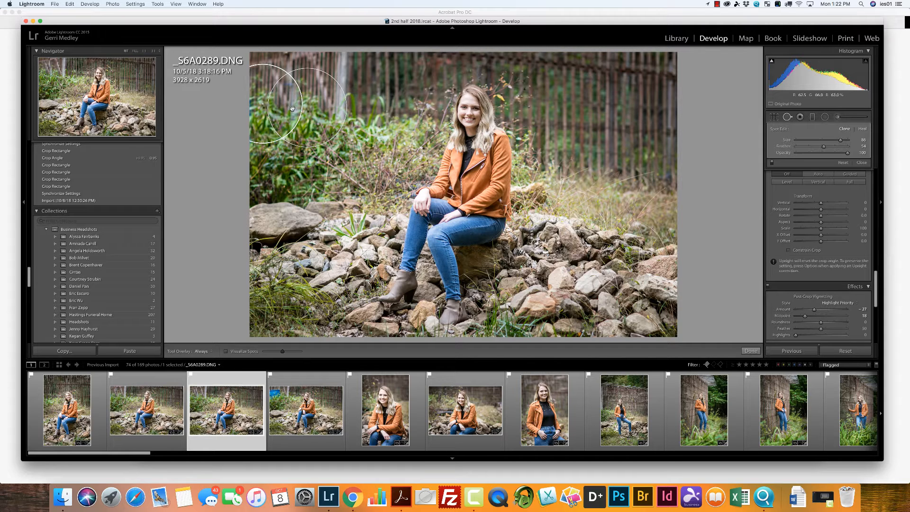
key(Delete)
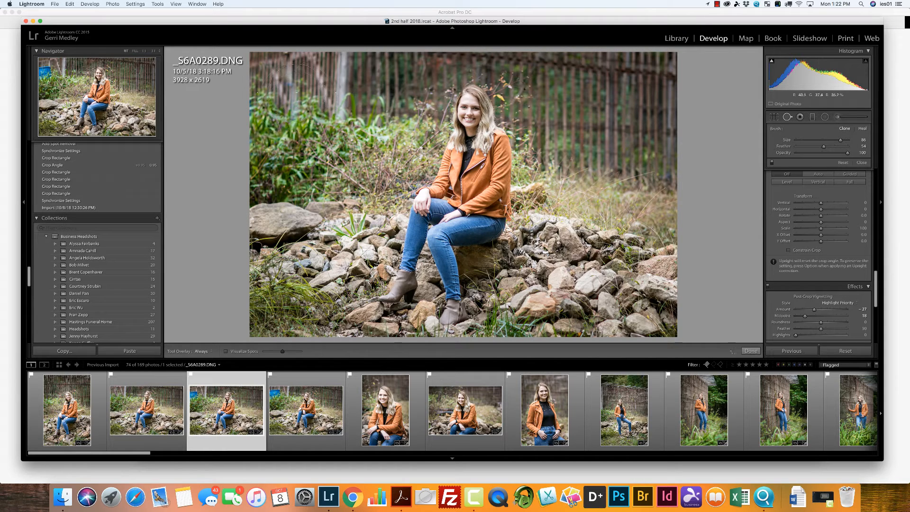
Clone out the blue barrel in photo _S6A0289 with size 80 brush strokes sourced from the nearby fence and foliage.
drag(842, 141, 839, 139)
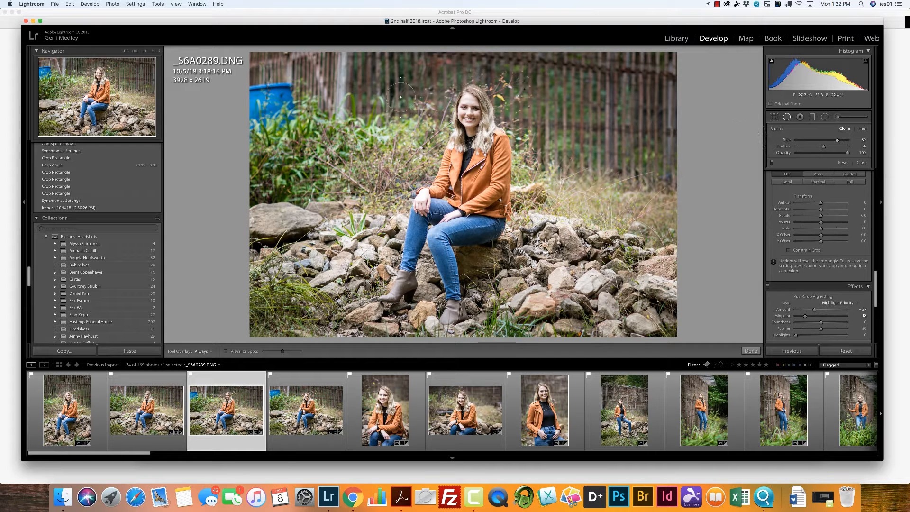
drag(286, 90, 283, 117)
drag(284, 77, 284, 77)
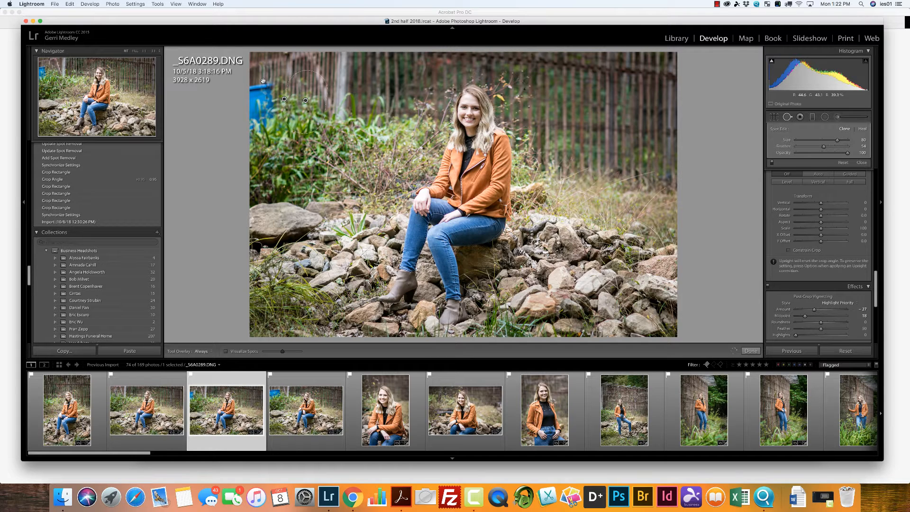
mouse_move(264, 75)
mouse_down()
mouse_move(260, 118)
mouse_move(282, 84)
mouse_move(259, 94)
mouse_up()
Clone out the blue barrel in photo _S6A0291 with several strokes, sourcing them from the adjacent fence and plants.
click(315, 420)
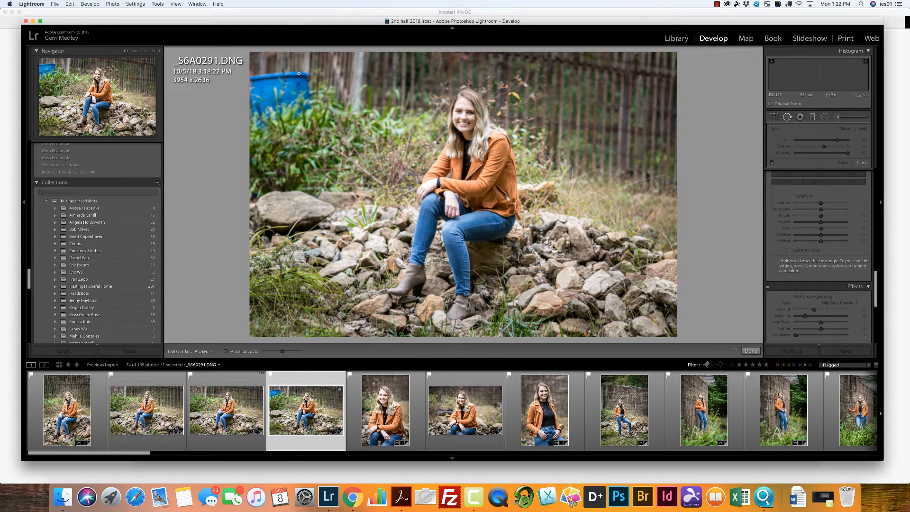
mouse_move(296, 71)
mouse_down()
mouse_move(299, 98)
mouse_move(310, 79)
mouse_up()
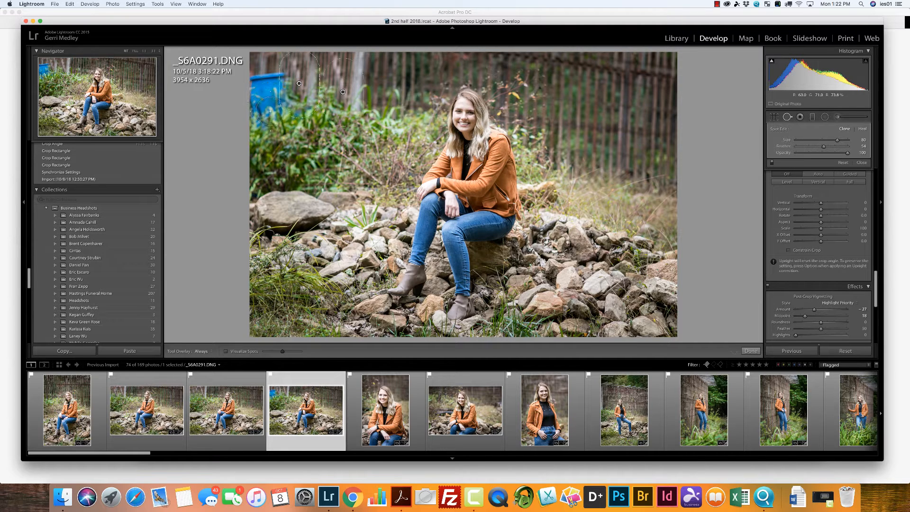
mouse_move(270, 111)
mouse_down()
mouse_move(272, 69)
mouse_move(285, 79)
mouse_up()
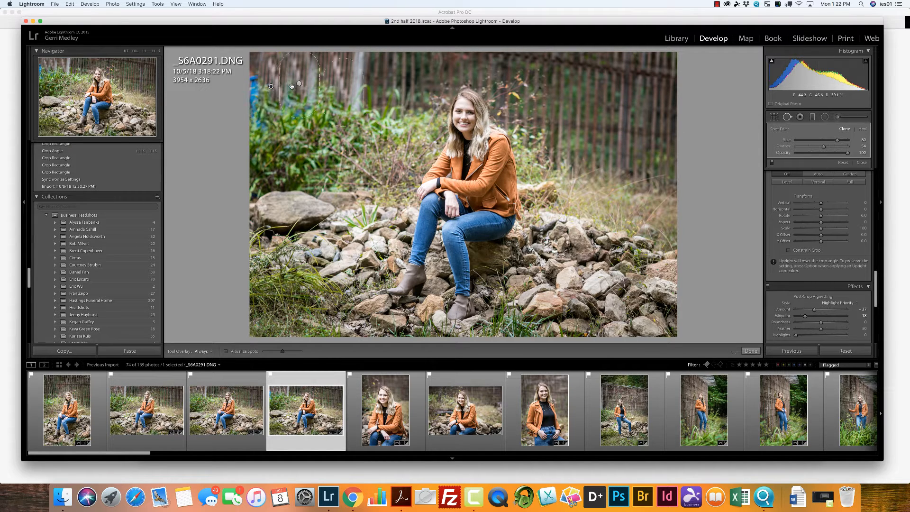
drag(271, 87, 271, 86)
drag(256, 134, 253, 83)
drag(294, 104, 293, 104)
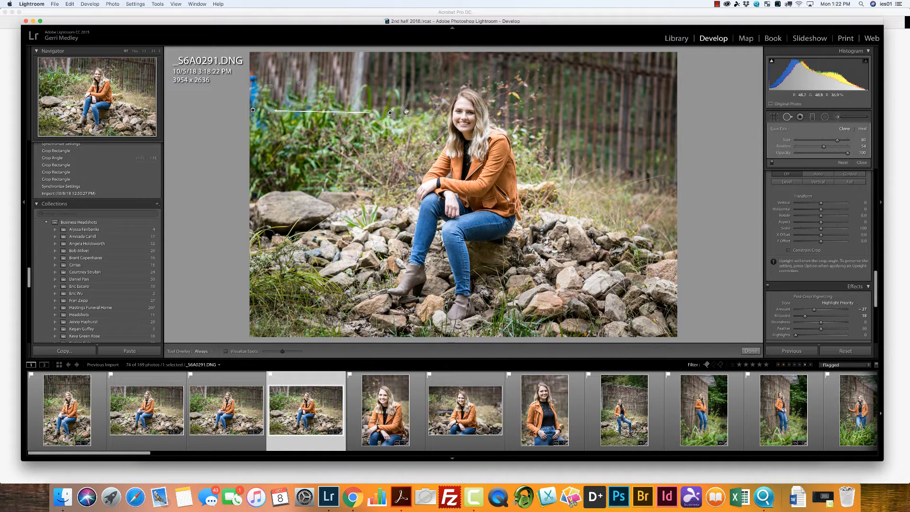
drag(390, 113, 309, 112)
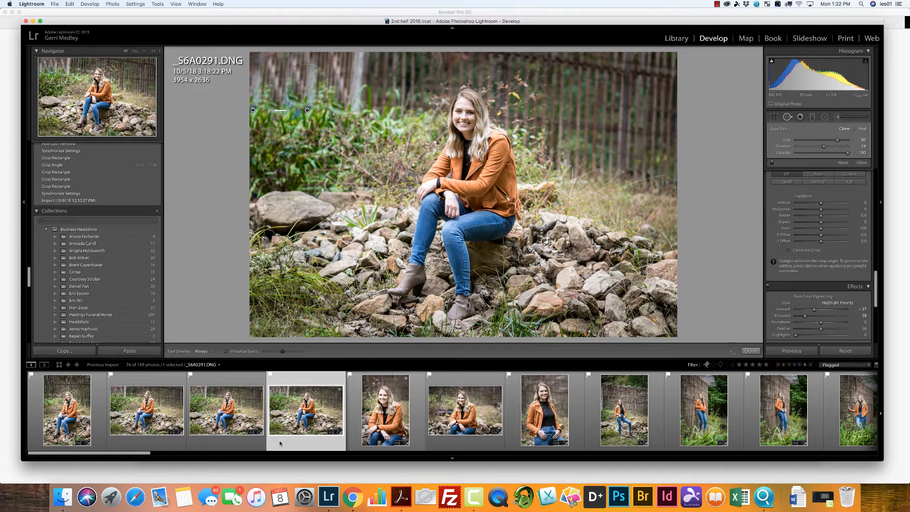
Review the following orange-jacket portraits one by one, up to the lumber-pile photo _S6A0314.
scroll(156, 455, right, 3)
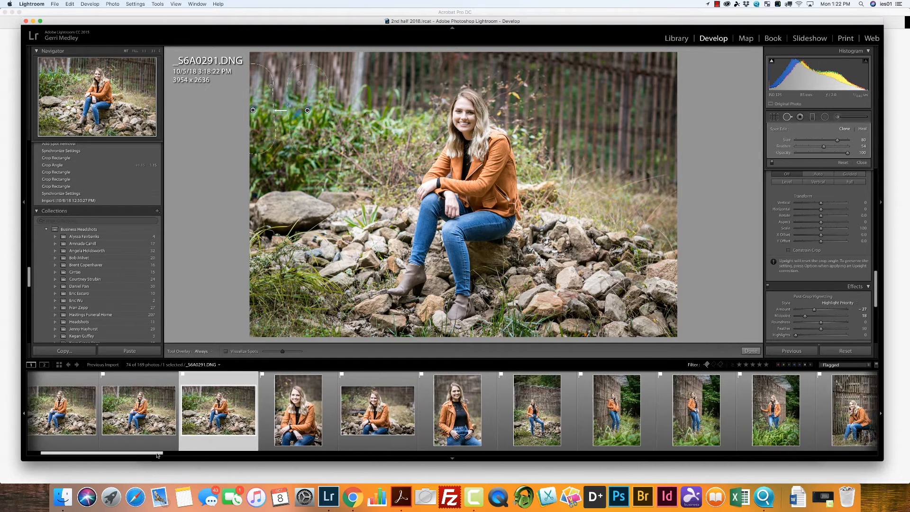
key(Right)
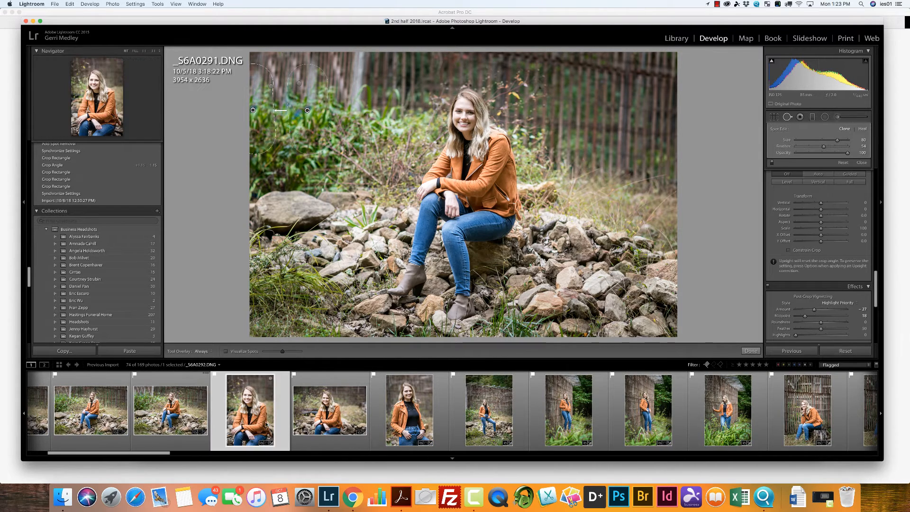
click(325, 419)
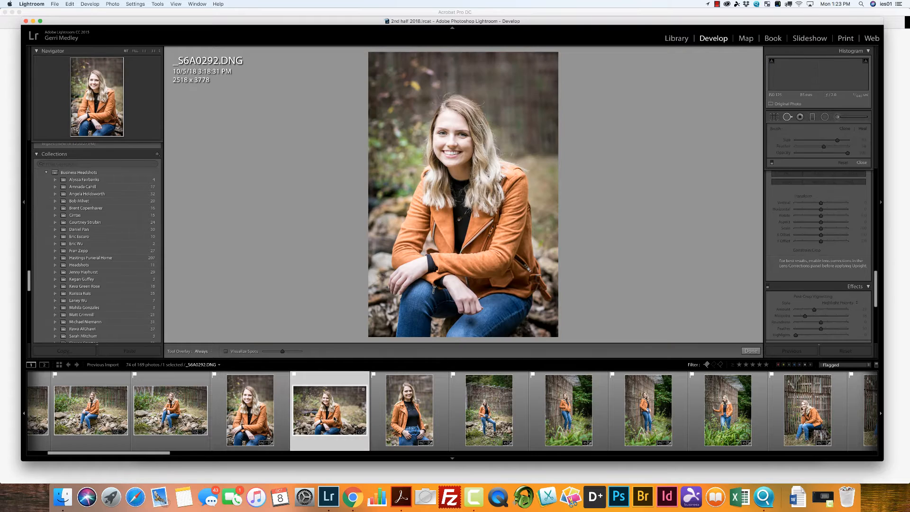
click(405, 421)
click(457, 418)
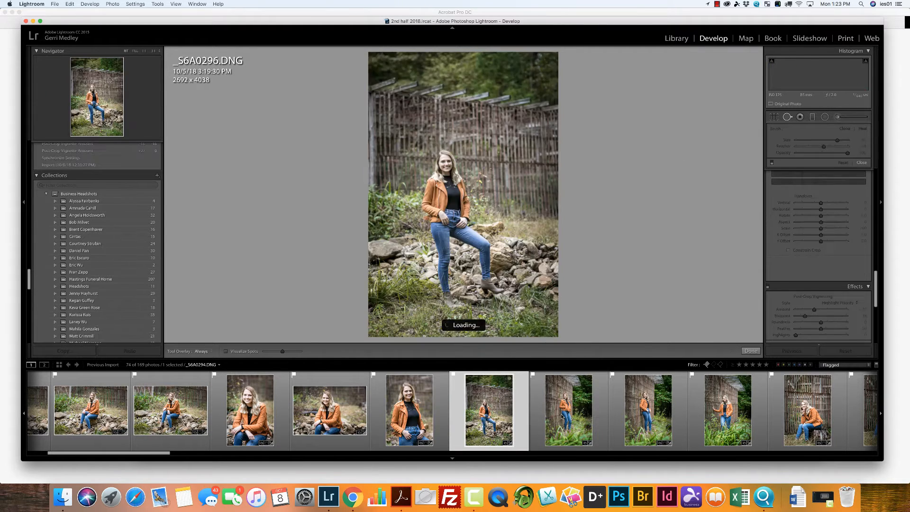
click(563, 418)
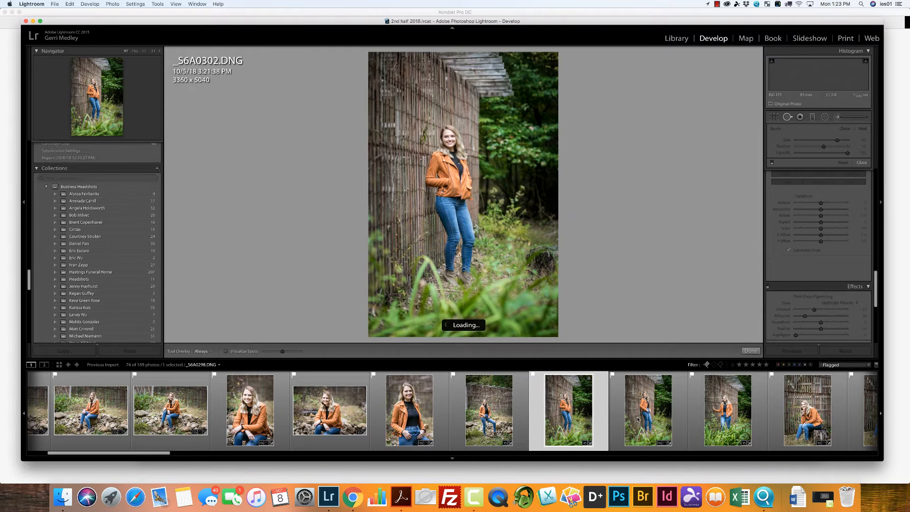
click(638, 419)
key(Right)
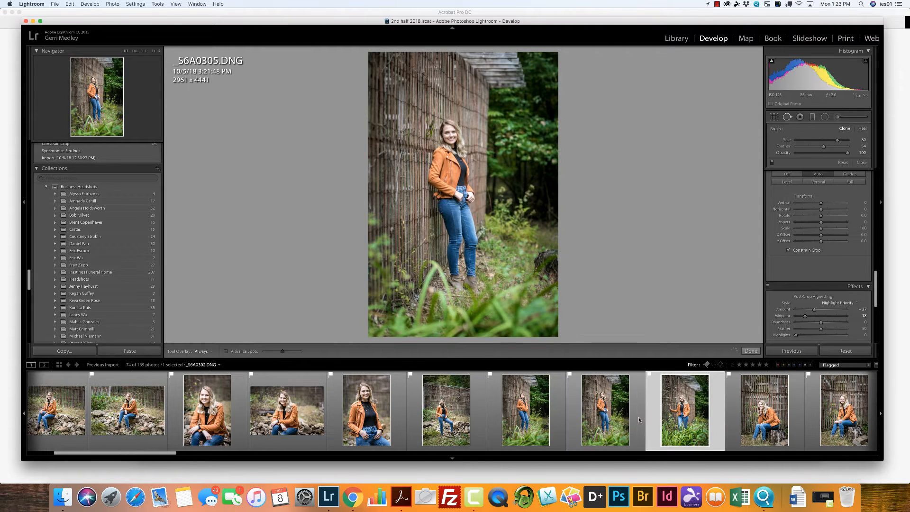
key(Right)
key(Right)
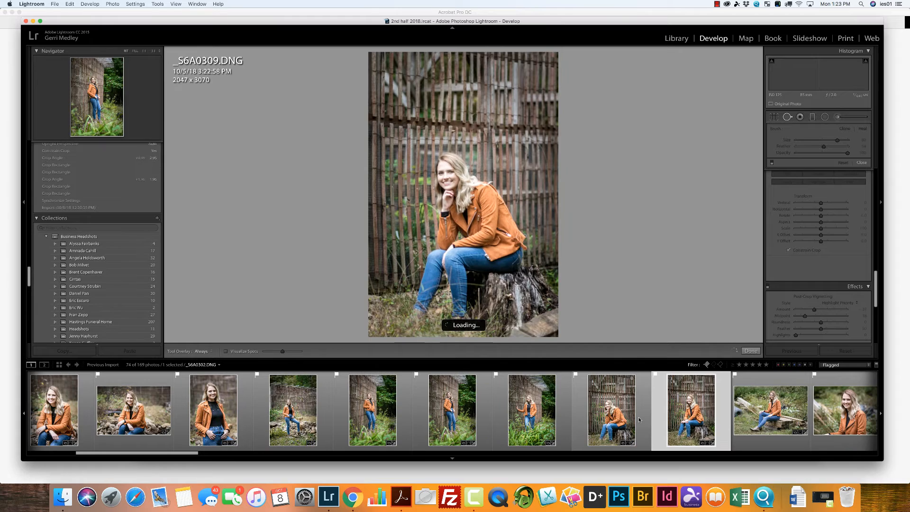
key(Right)
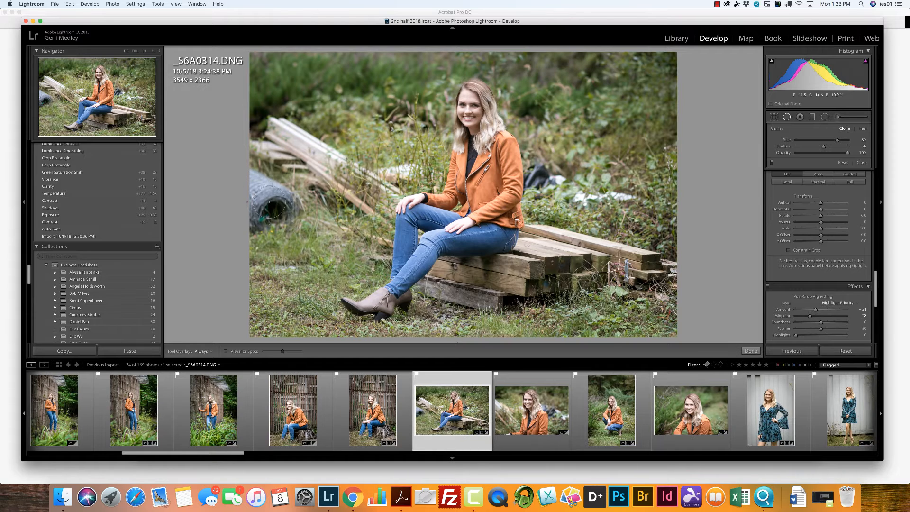
Clone out the dark bag behind the jacket and the blue roll beside the lumber in photo _S6A0314, sourcing from nearby grass and foliage.
click(543, 177)
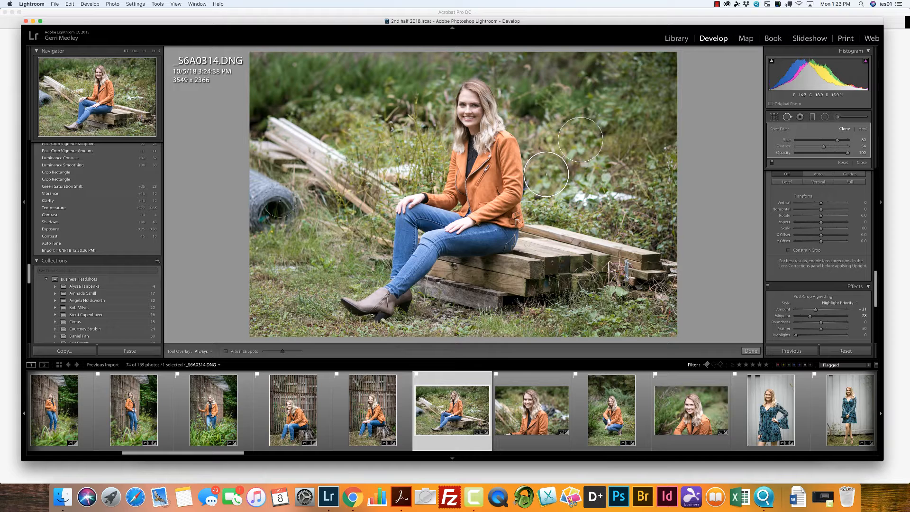
drag(265, 187, 285, 215)
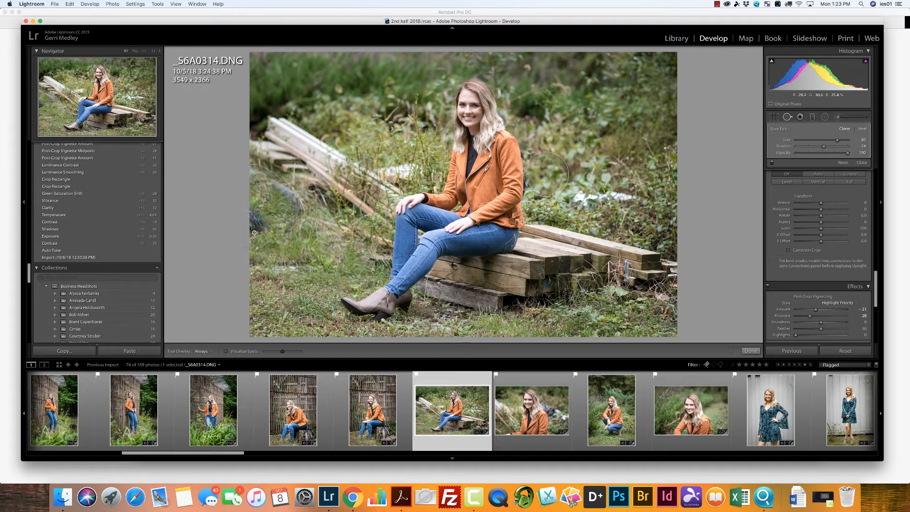
drag(255, 232, 253, 223)
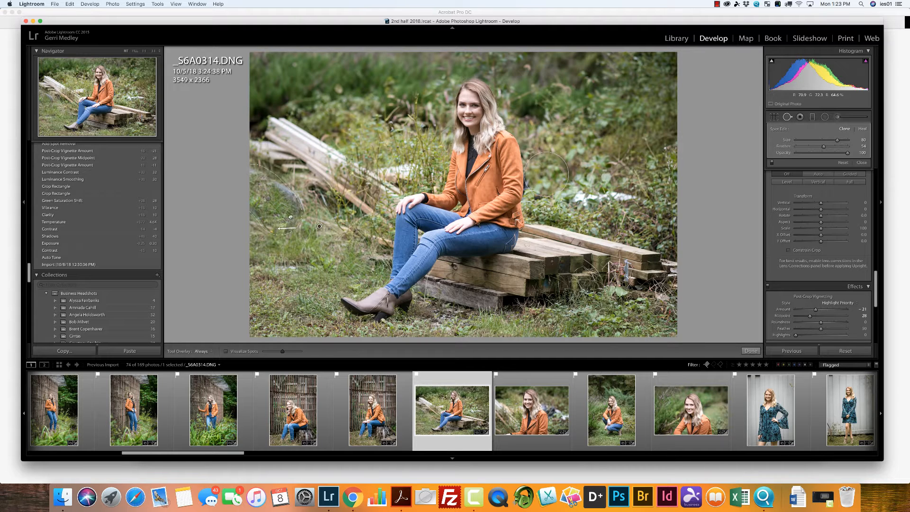
drag(289, 219, 282, 219)
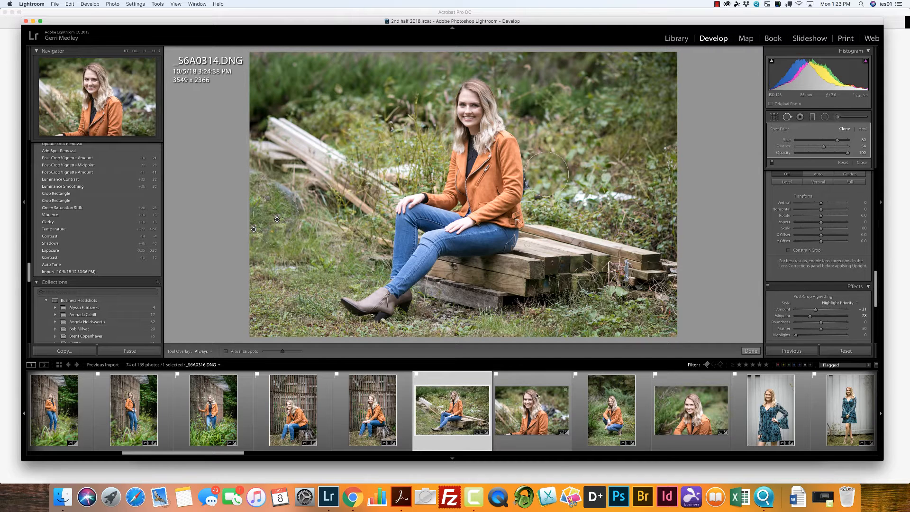
In photo _S6A0316, clone over the dark bag behind the shoulder with a size 82 brush and set the spot's feather to 83.
click(536, 411)
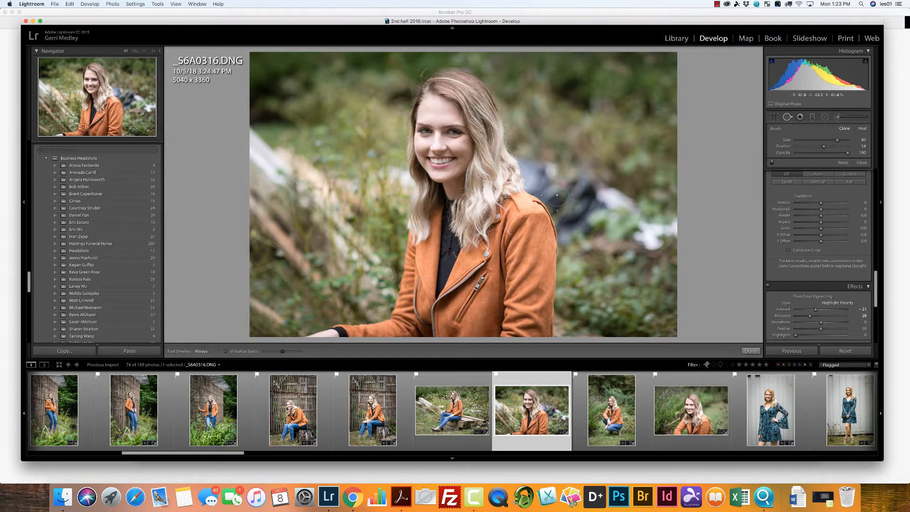
drag(837, 140, 838, 141)
drag(567, 176, 595, 216)
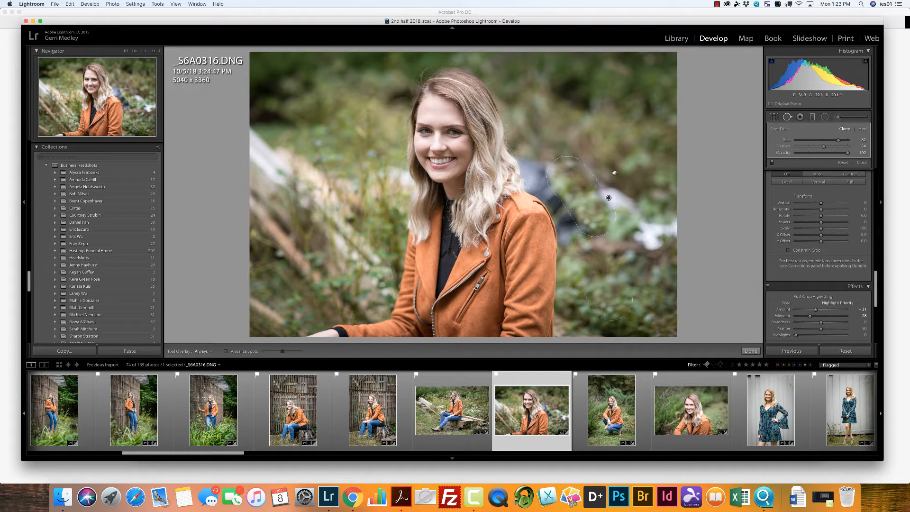
key(BackSpace)
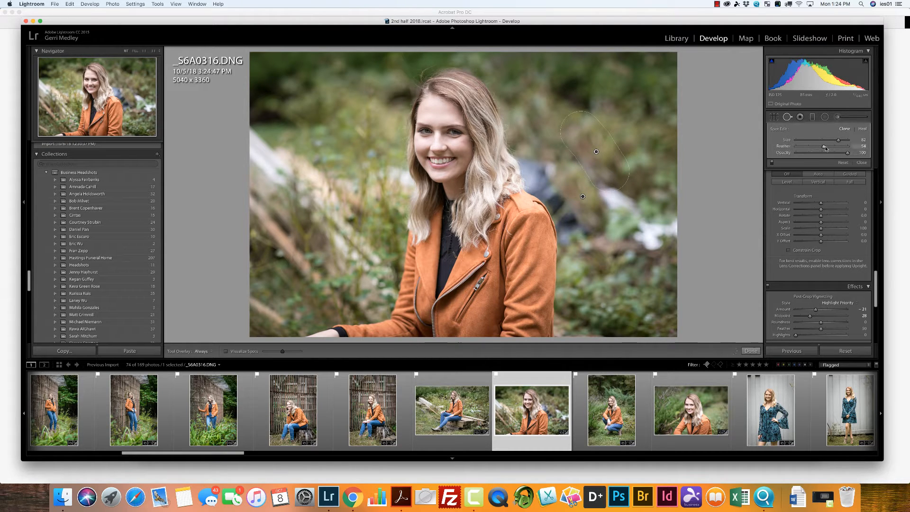
drag(825, 148, 836, 148)
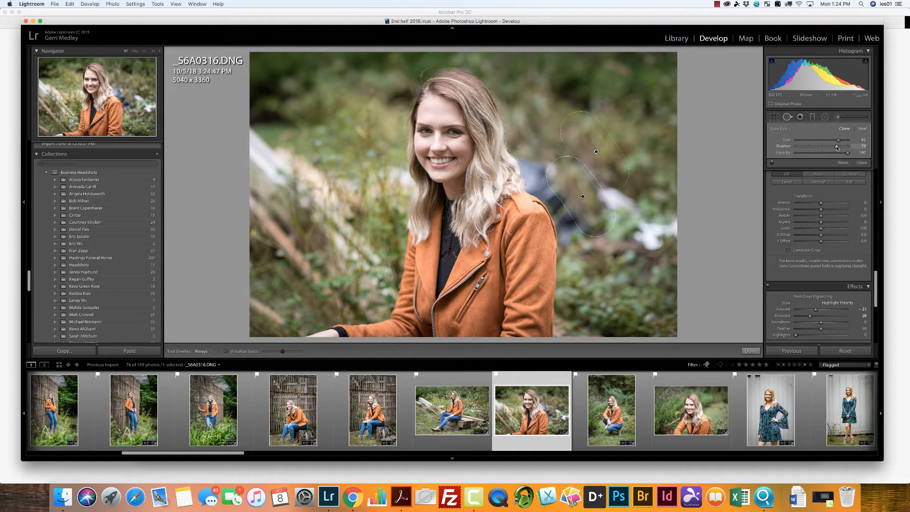
drag(837, 148, 786, 148)
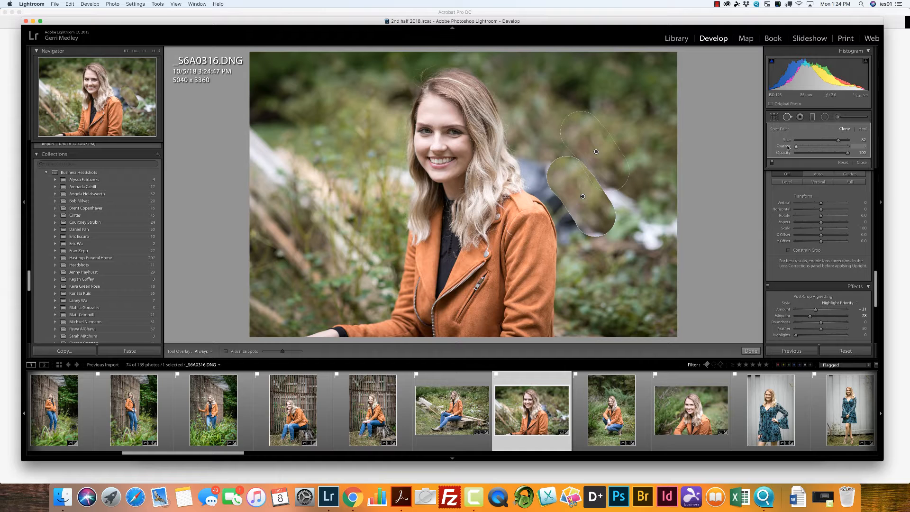
click(840, 148)
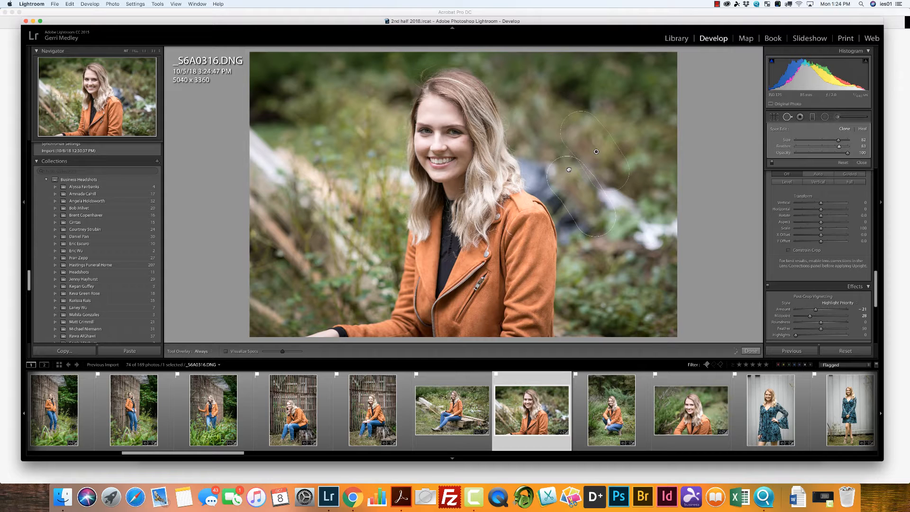
Clone out more of the dark bag between the hair and the white debris with several strokes sourced from the surrounding foliage.
mouse_move(569, 170)
mouse_down()
mouse_move(550, 182)
mouse_move(559, 191)
mouse_up()
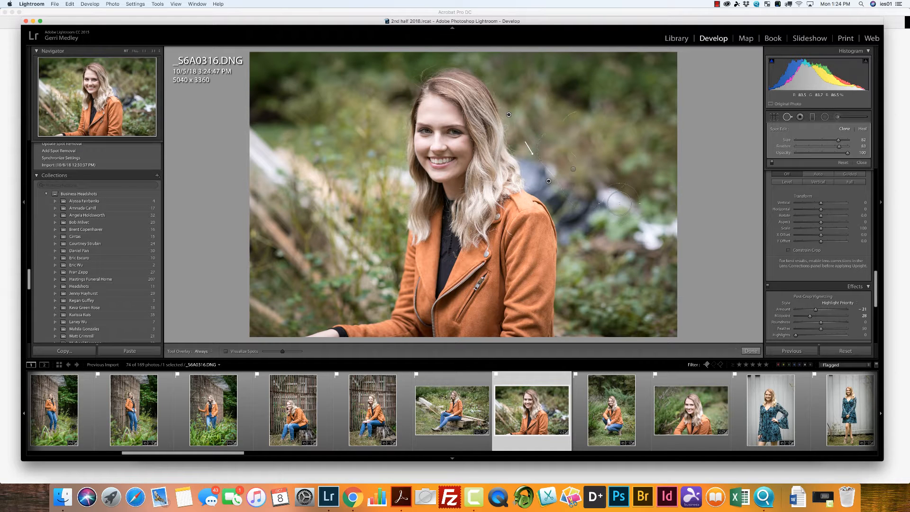
drag(523, 112, 568, 120)
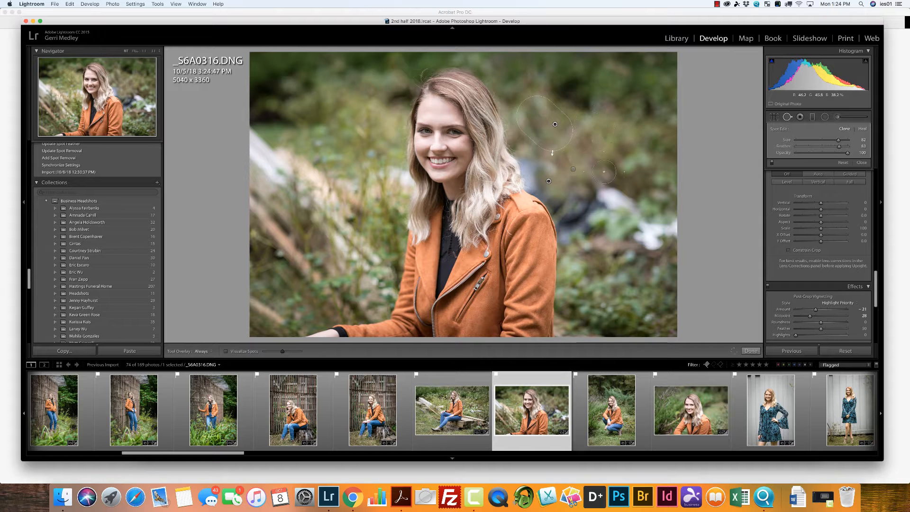
drag(615, 196, 614, 195)
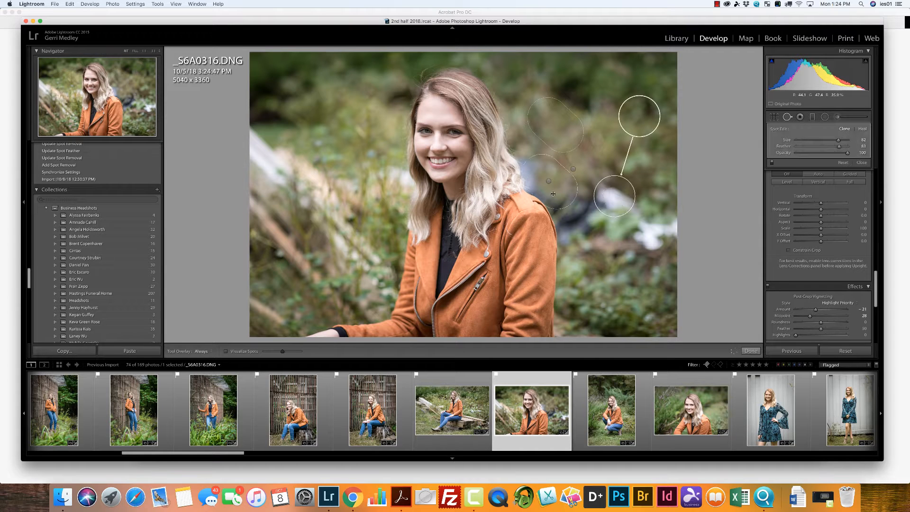
drag(577, 226, 595, 202)
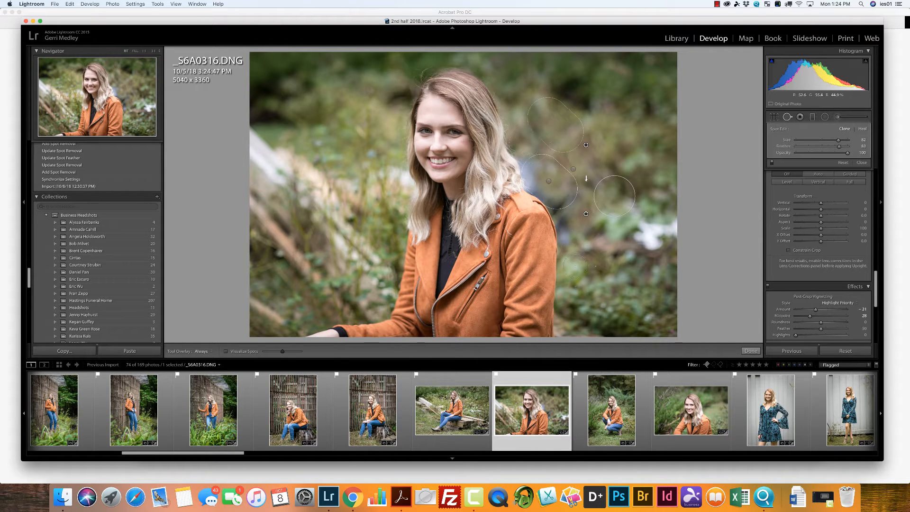
mouse_move(573, 254)
mouse_down()
mouse_move(565, 208)
mouse_move(569, 226)
mouse_up()
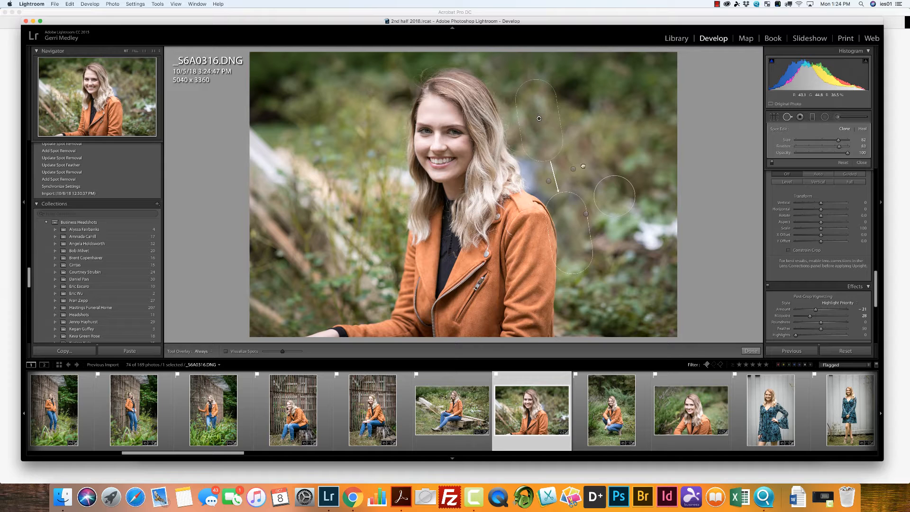
click(602, 194)
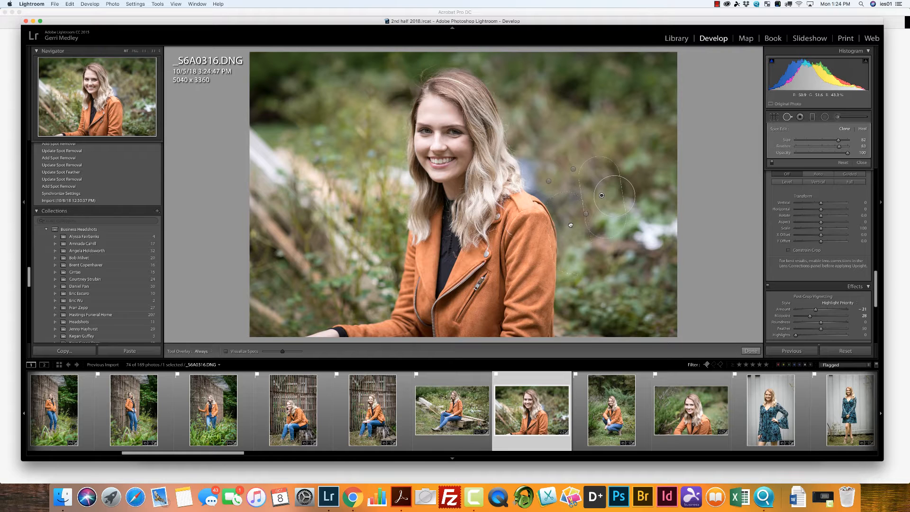
Cover the bluish remnant beside the hair with a clone spot sourced from the adjacent foliage, and delete the stray spot above it.
click(532, 135)
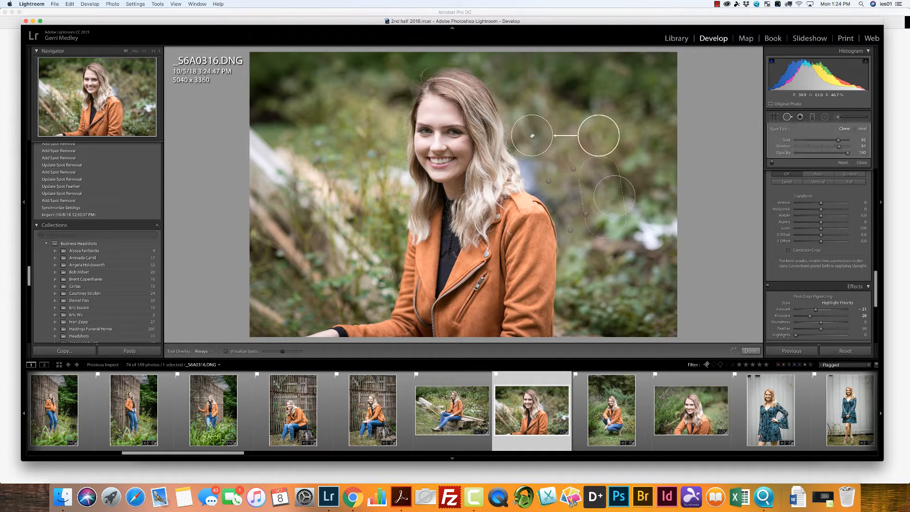
drag(532, 136, 537, 172)
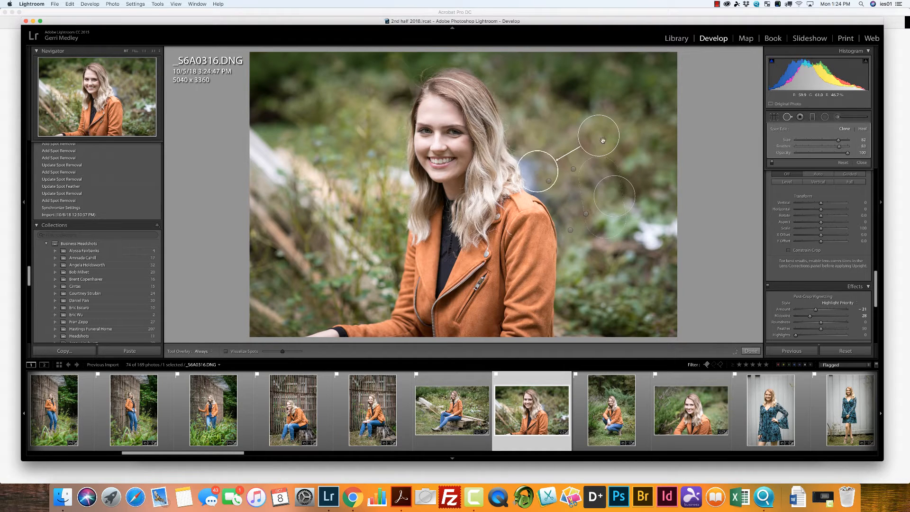
drag(603, 140, 533, 147)
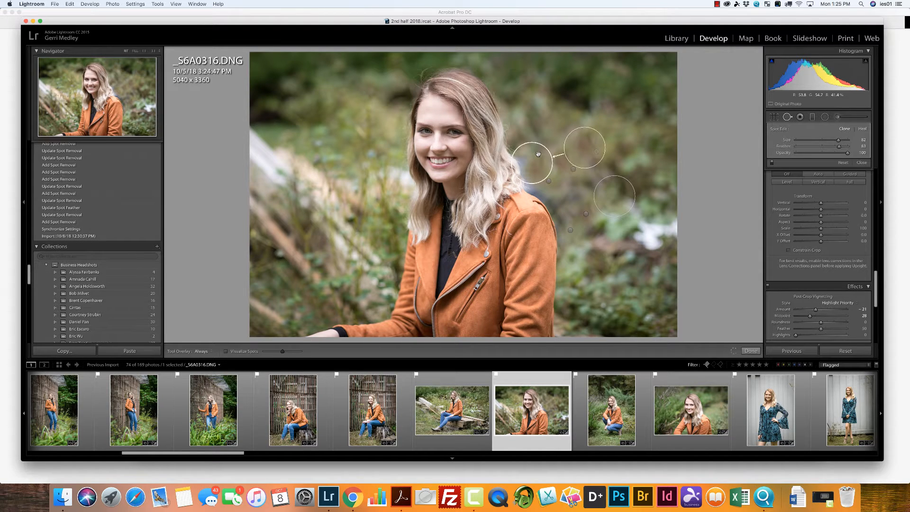
click(531, 111)
key(Delete)
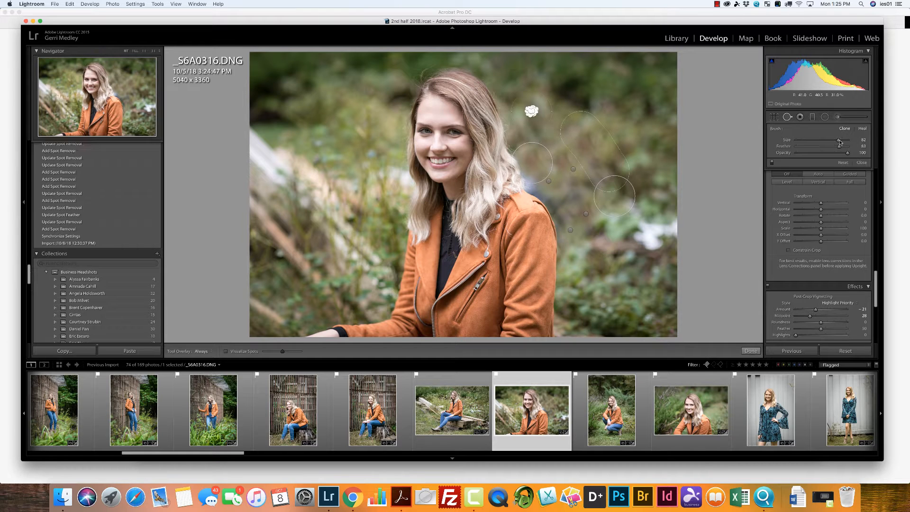
Clone out the remaining bluish patch just above the jacket shoulder with a size 77 brush, sourcing it from the foliage beyond.
drag(839, 141, 835, 141)
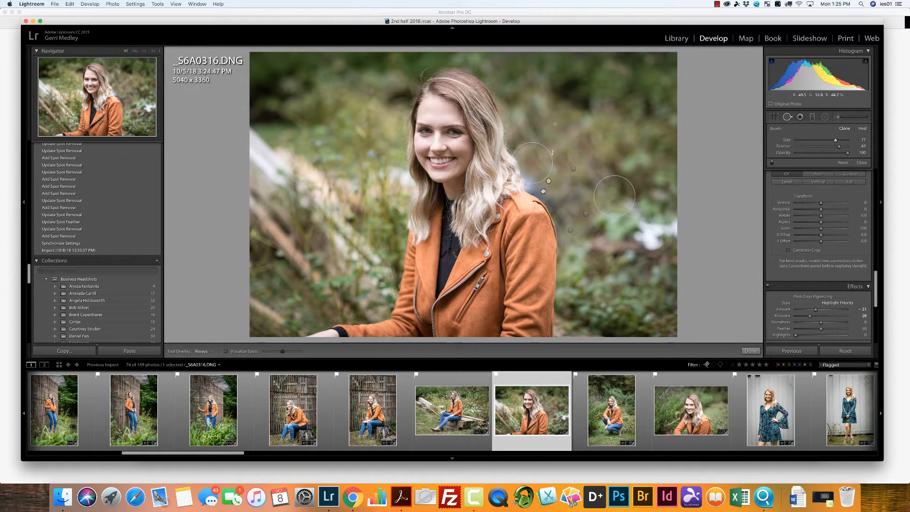
drag(521, 198, 547, 225)
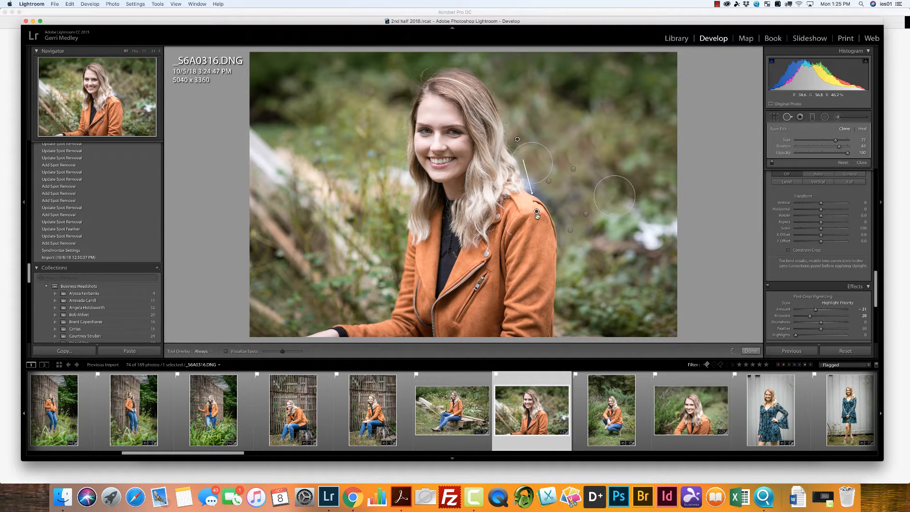
drag(521, 140, 573, 152)
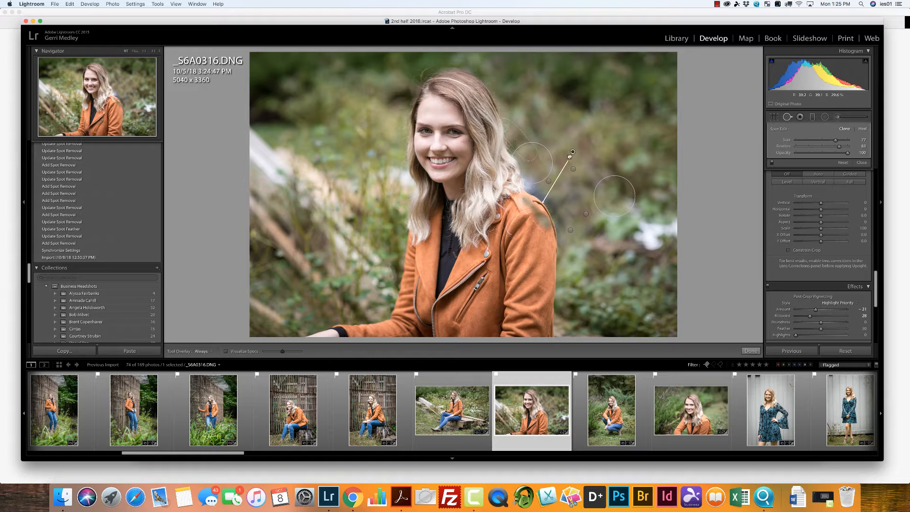
click(538, 212)
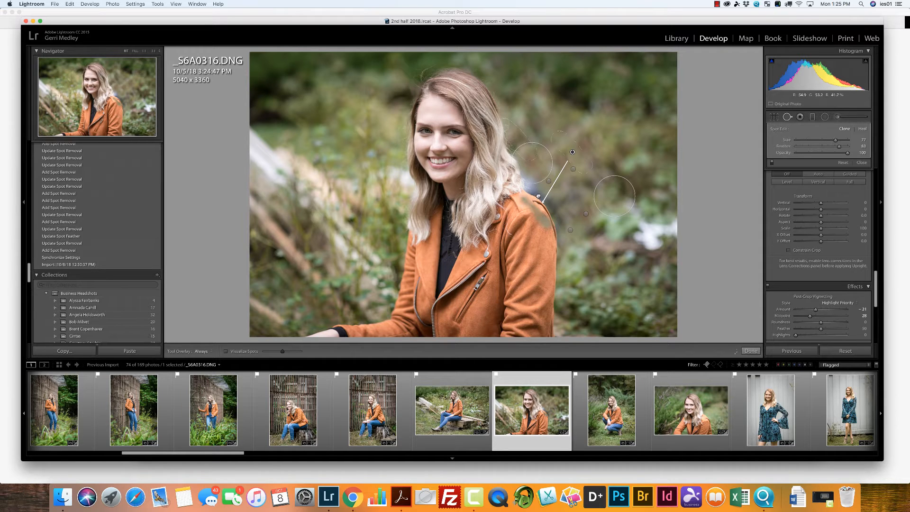
drag(538, 196, 541, 191)
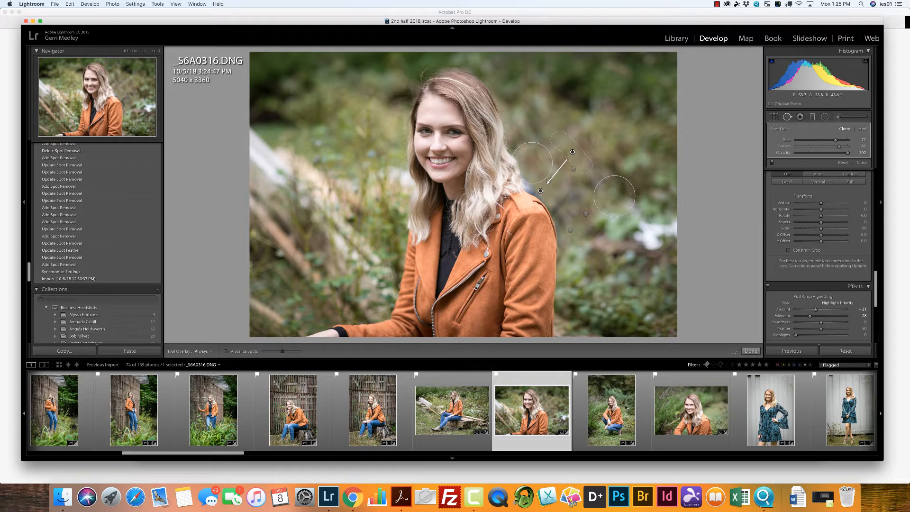
Review the following portraits one by one for background distractions, from _S6A0318 through the blue-dress shots to the grass-field photo _S6A0345.
key(Right)
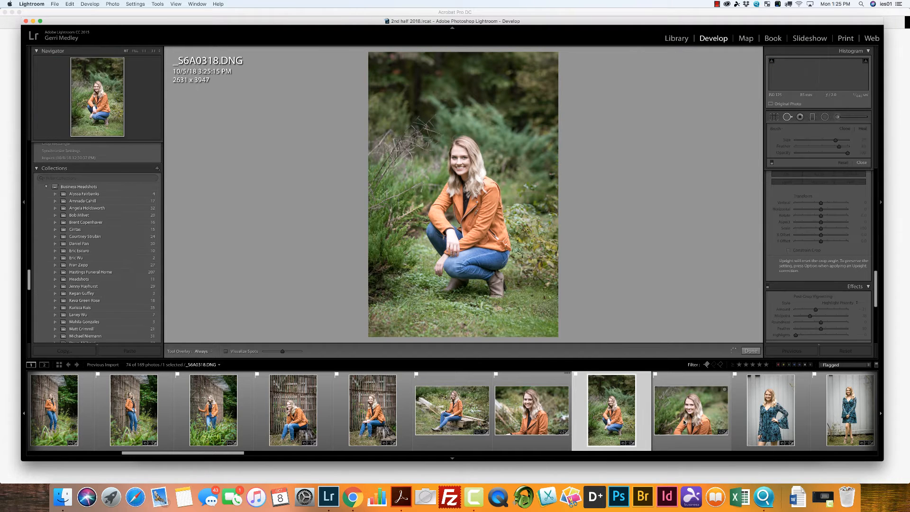
click(686, 421)
key(Right)
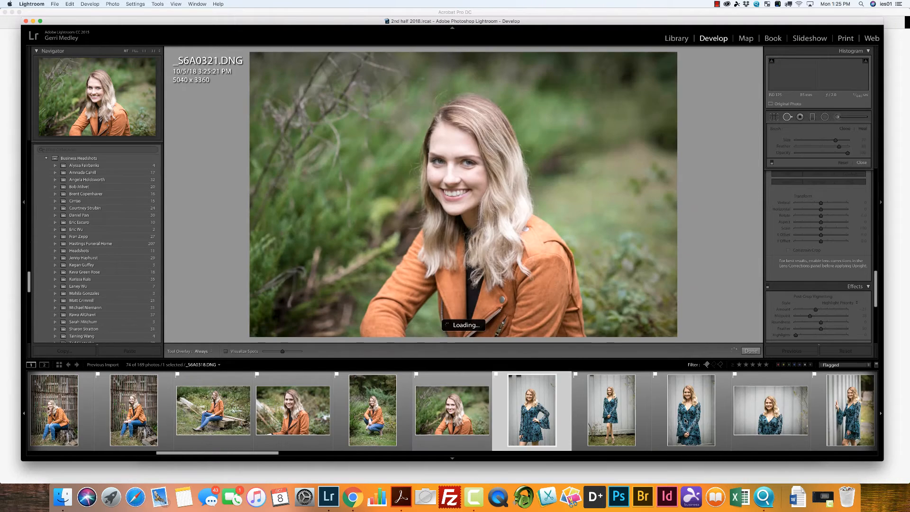
key(Right)
key(Right)
key(Right)
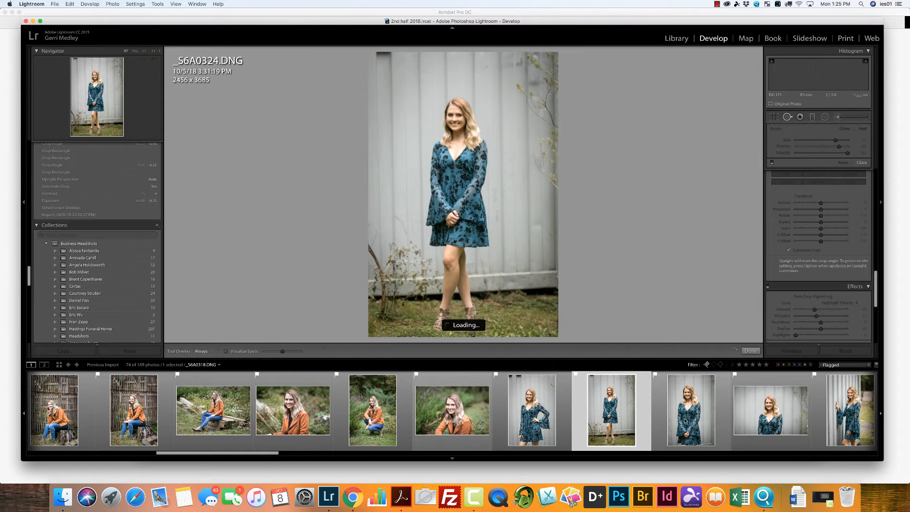
key(Right)
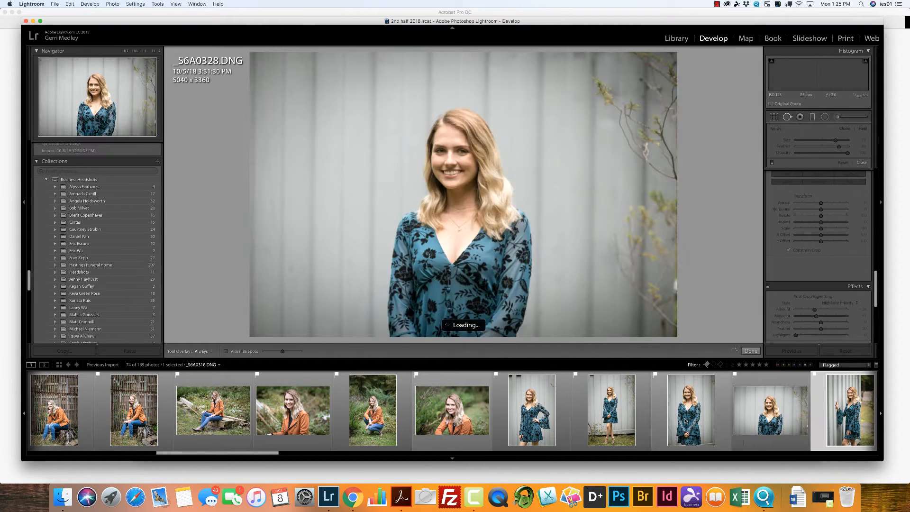
key(Right)
key(Right)
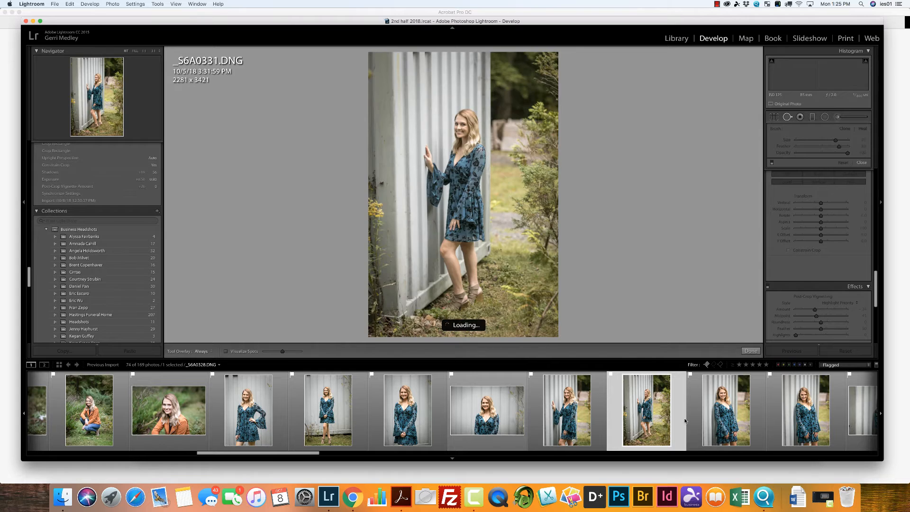
key(Right)
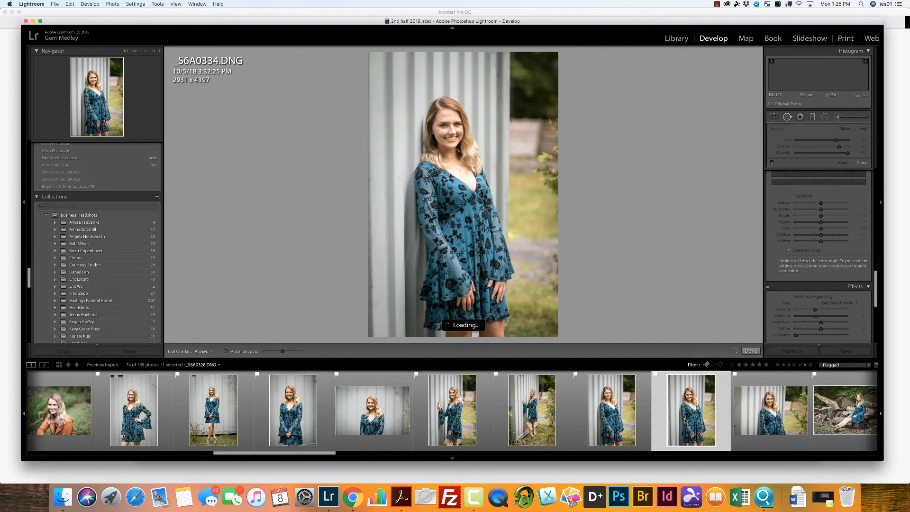
key(Right)
key(Right)
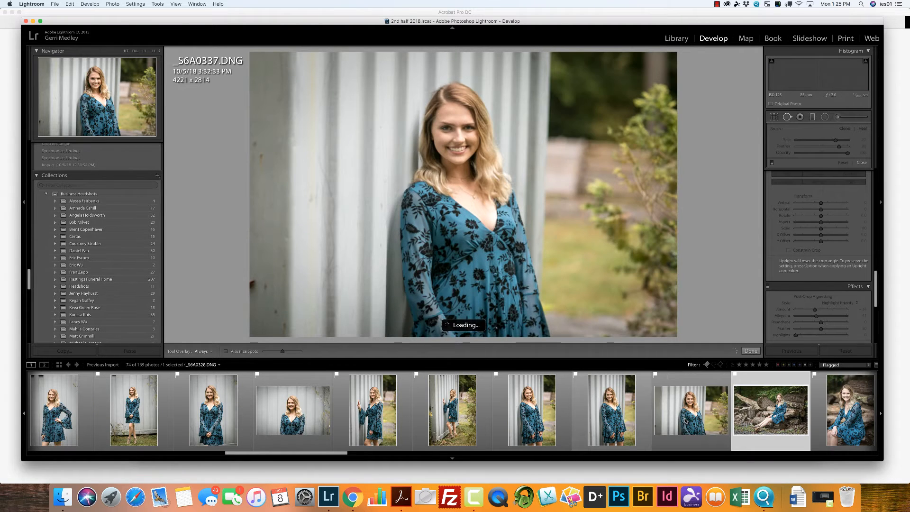
key(Right)
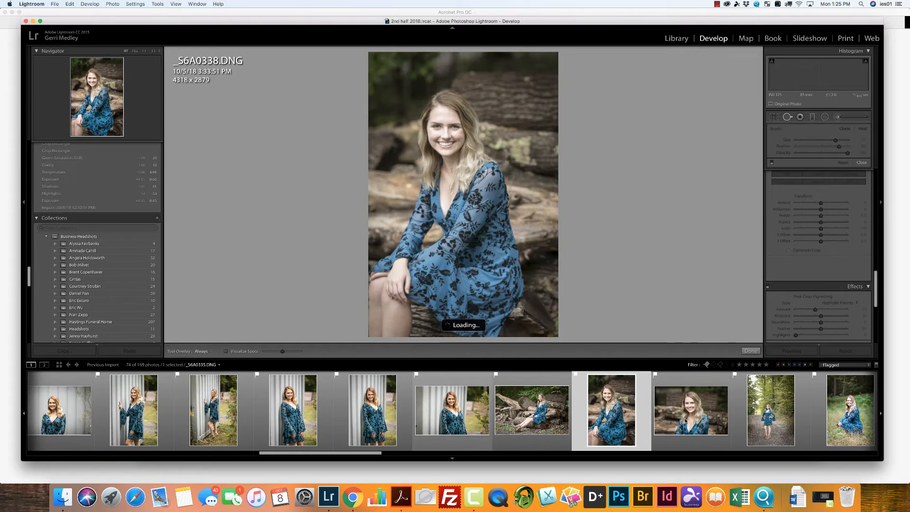
key(Right)
key(Right)
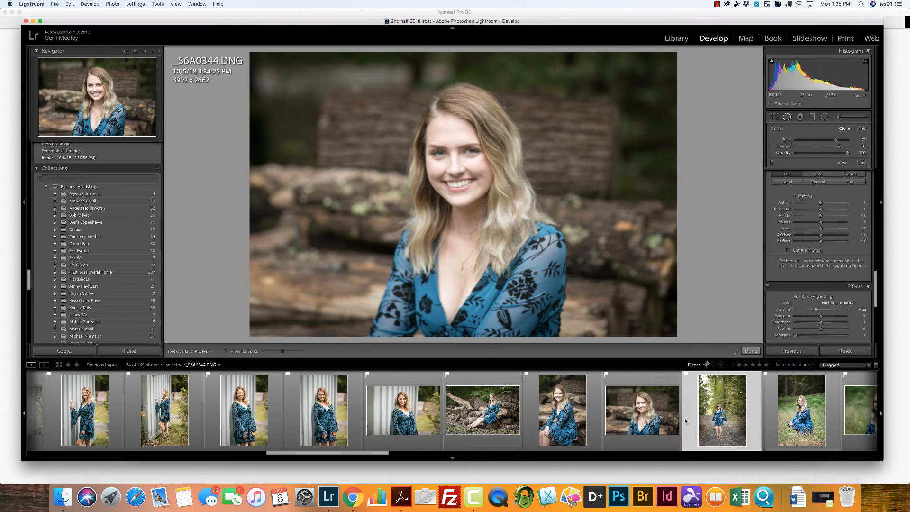
key(Right)
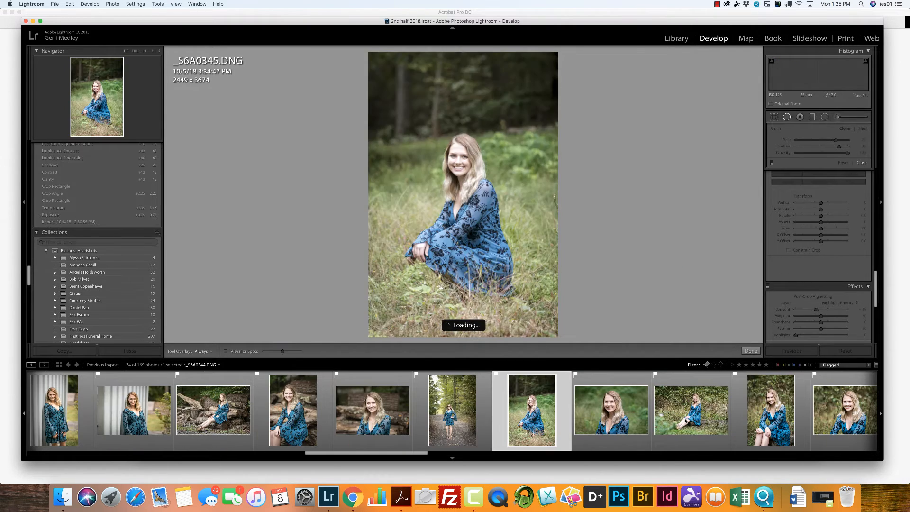
Review the remaining blue-dress portraits and the red-top railing, flower and grass-field portraits for distractions, from _S6A0350 through bench photo _S6A0390.
key(Right)
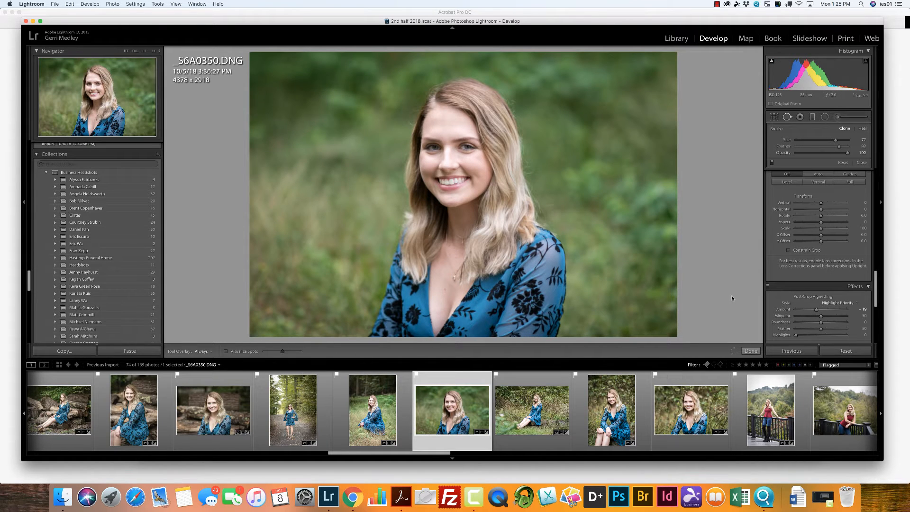
key(Right)
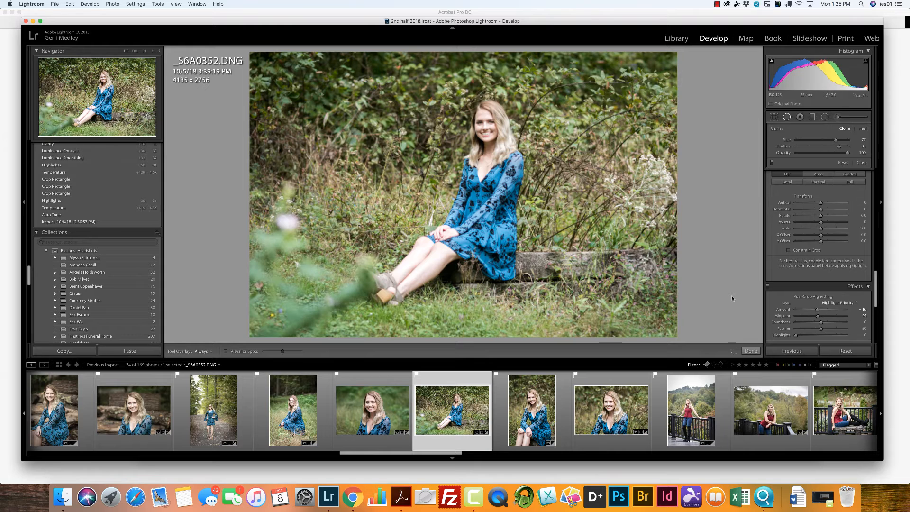
key(Right)
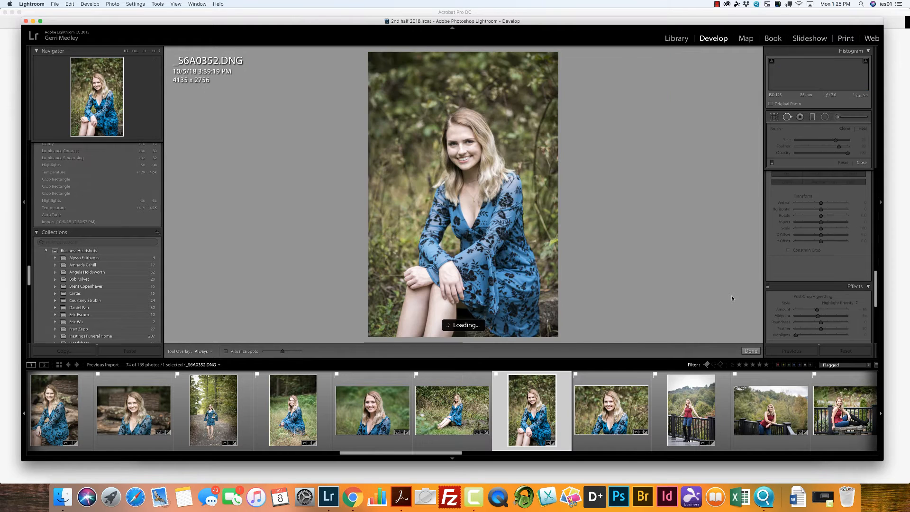
key(Right)
key(Right)
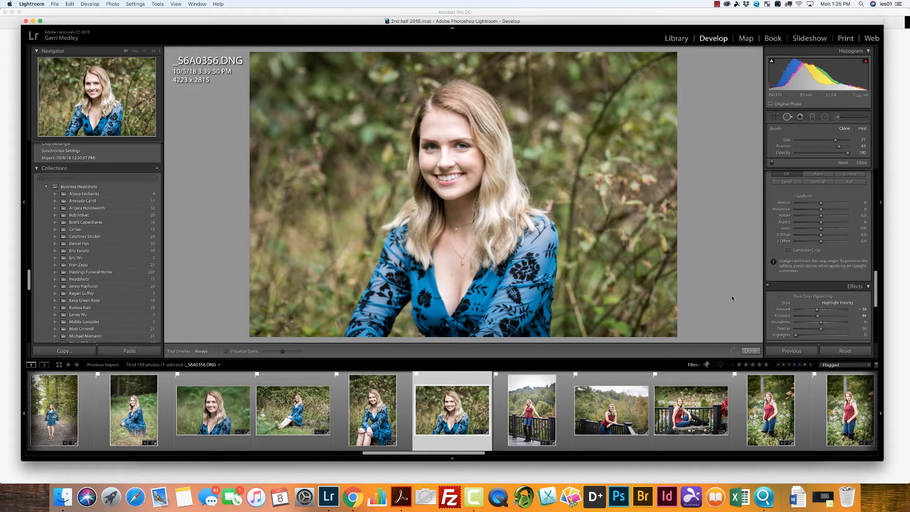
key(Right)
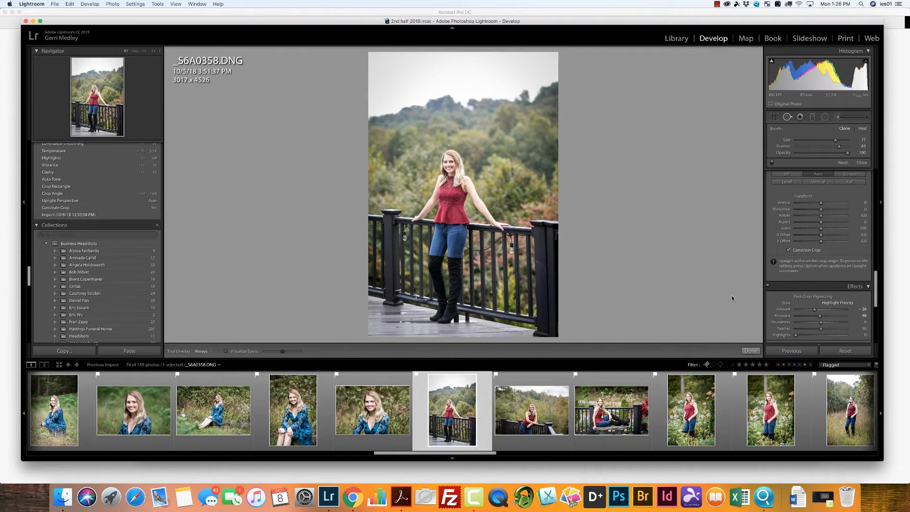
key(Right)
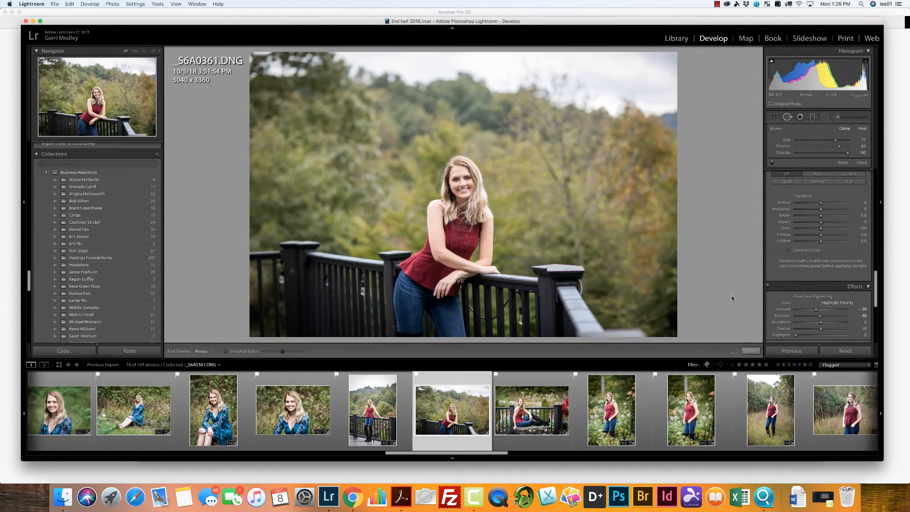
key(Right)
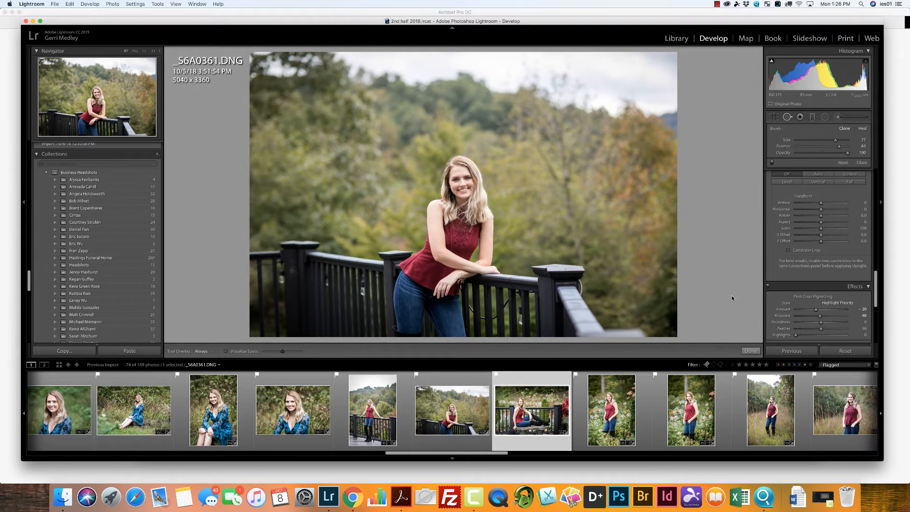
key(Right)
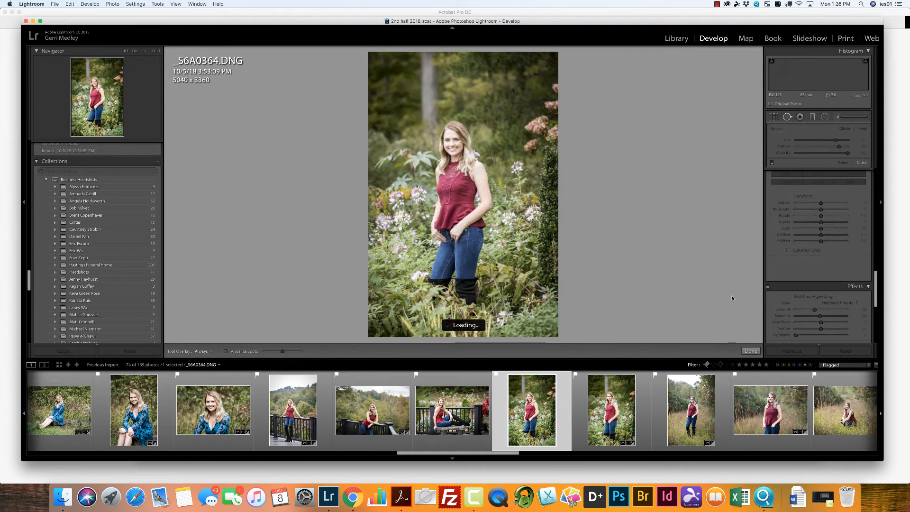
key(Right)
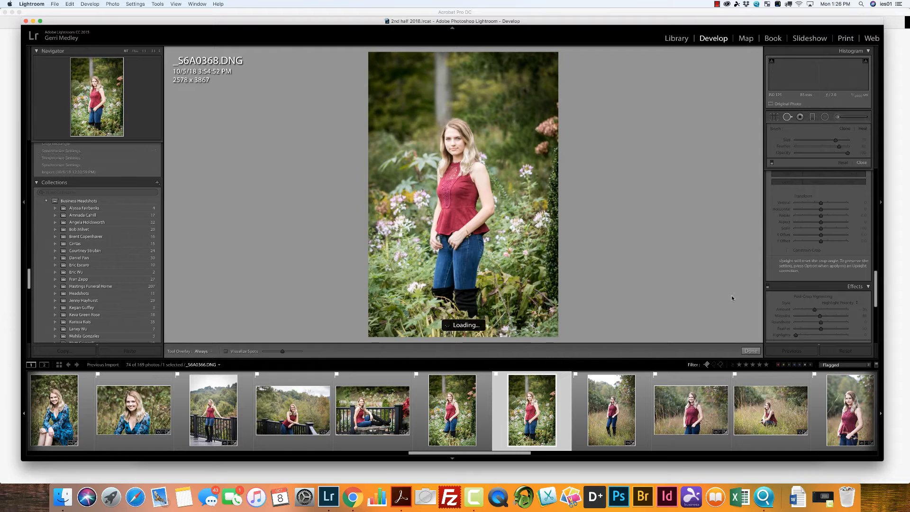
key(Right)
key(Right)
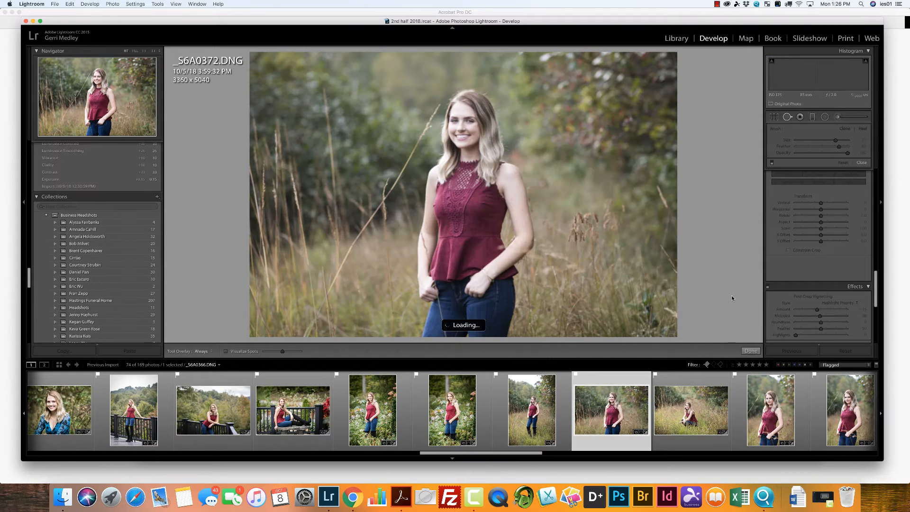
key(Right)
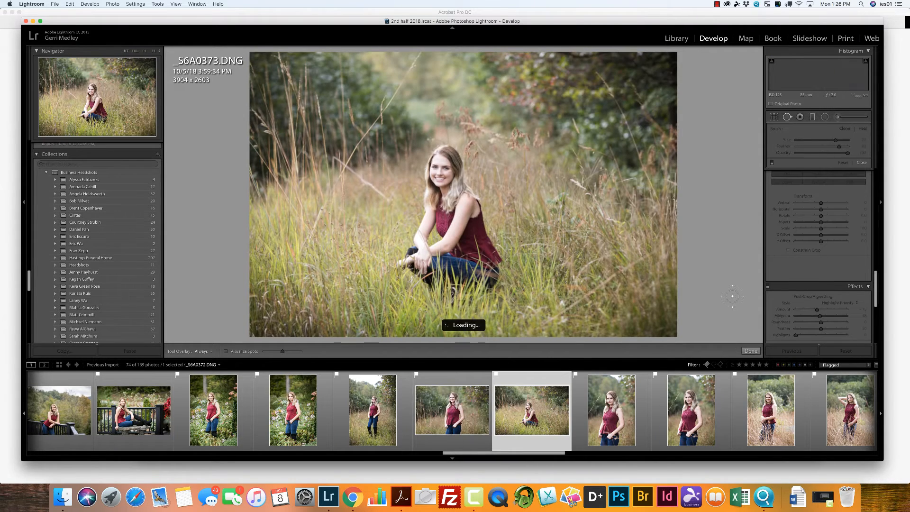
key(Right)
key(Right)
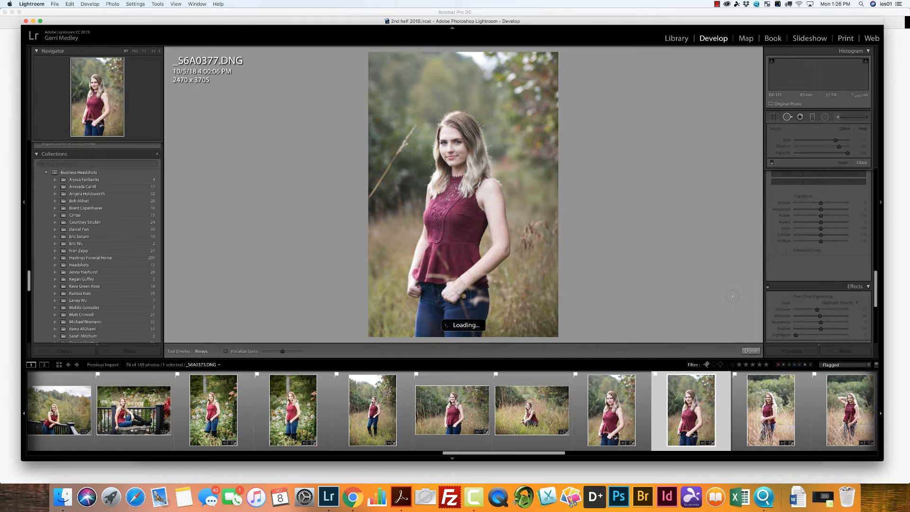
key(Right)
key(Right)
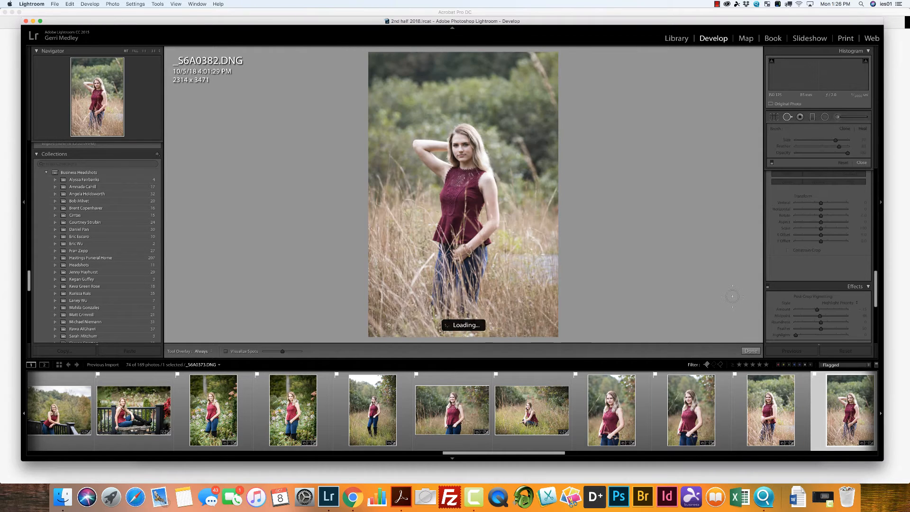
key(Right)
key(Right)
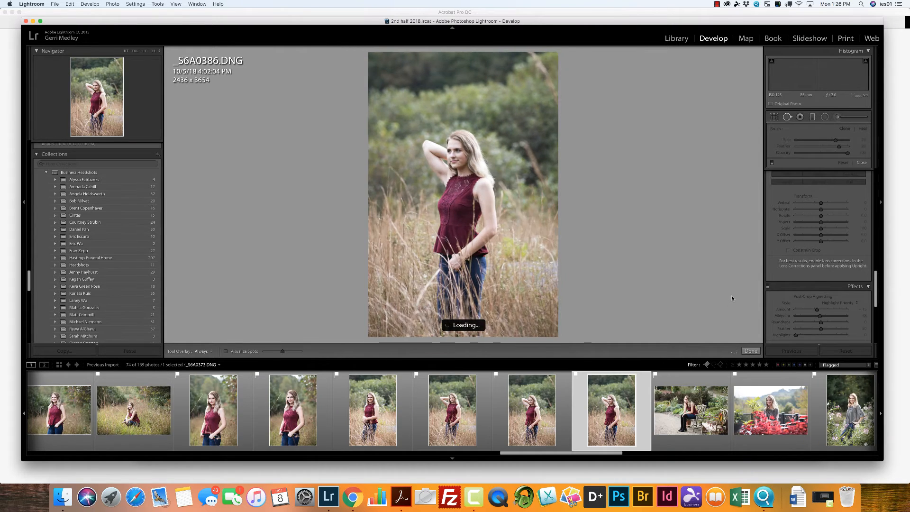
key(Right)
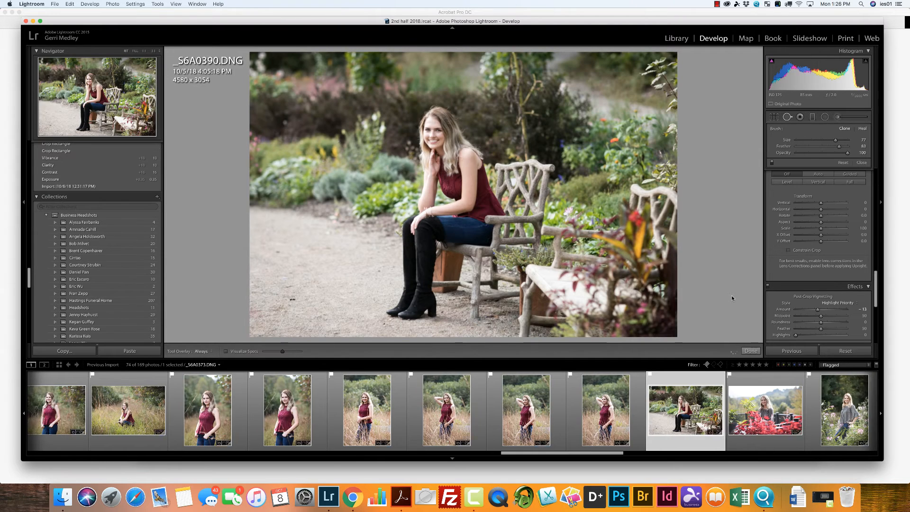
On _S6A0387, retouch the mark on the woman's chin with two strokes of a size 19 Heal brush.
key(Left)
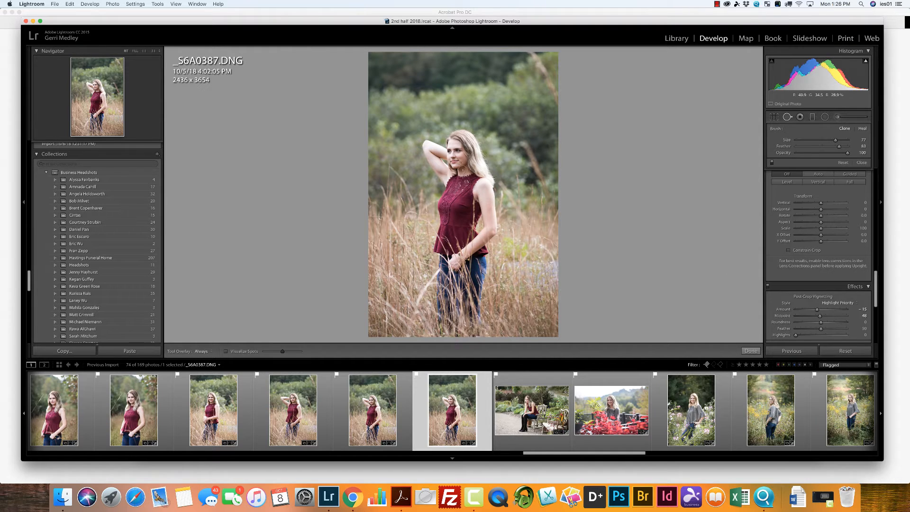
click(157, 52)
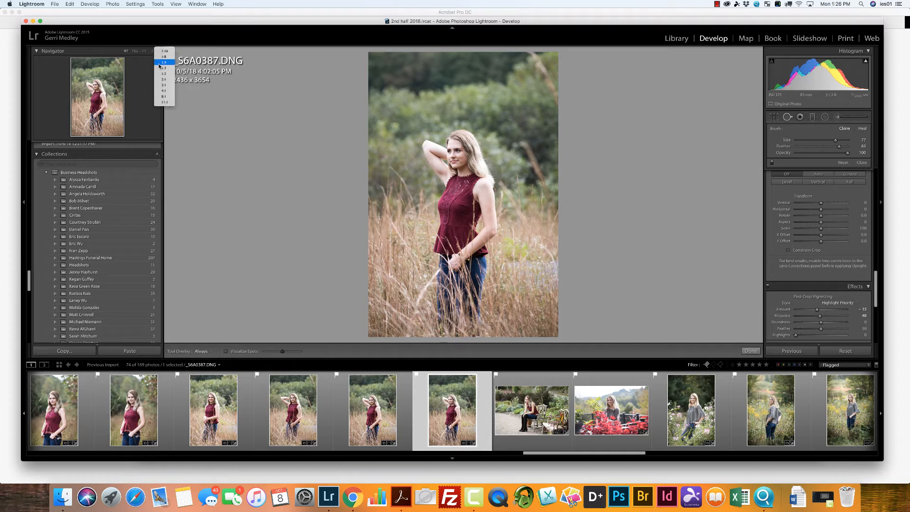
click(163, 64)
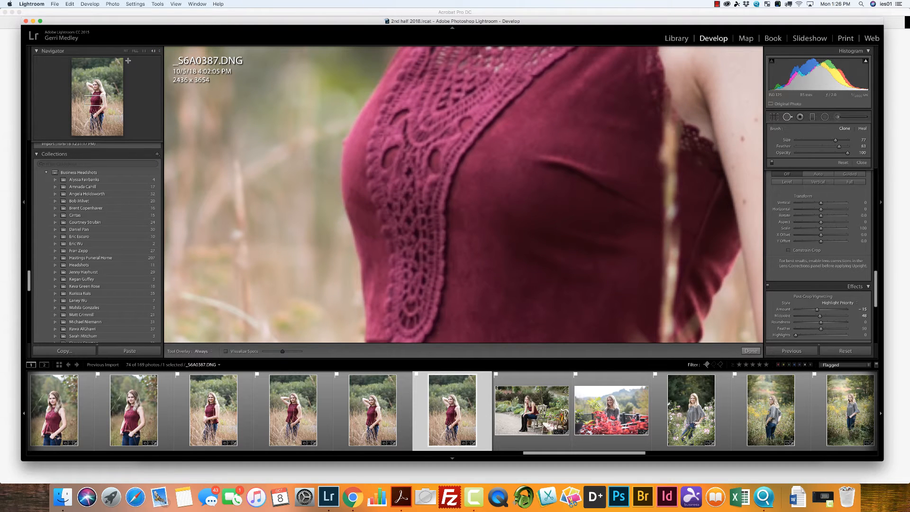
click(126, 51)
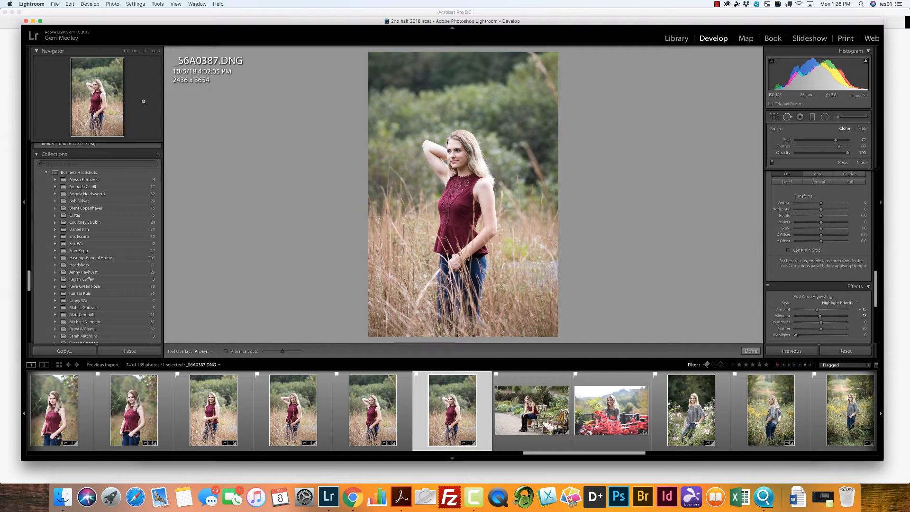
click(160, 51)
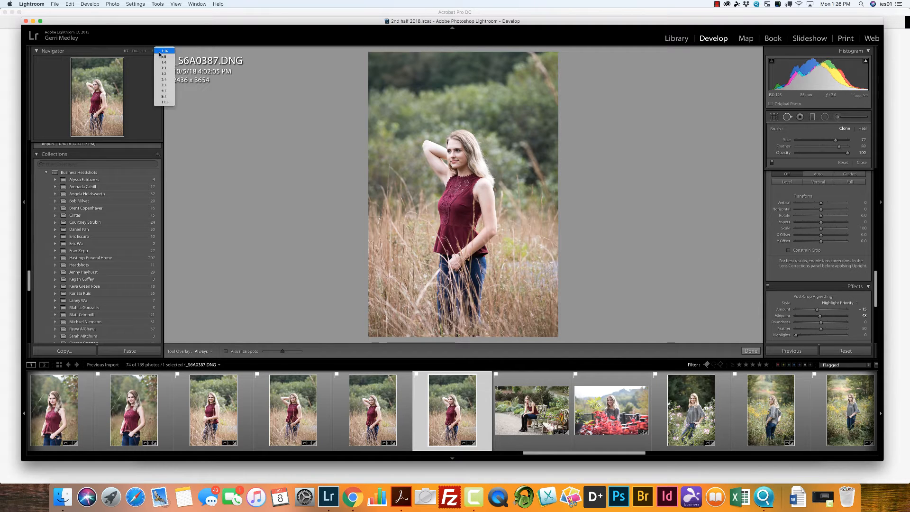
click(166, 86)
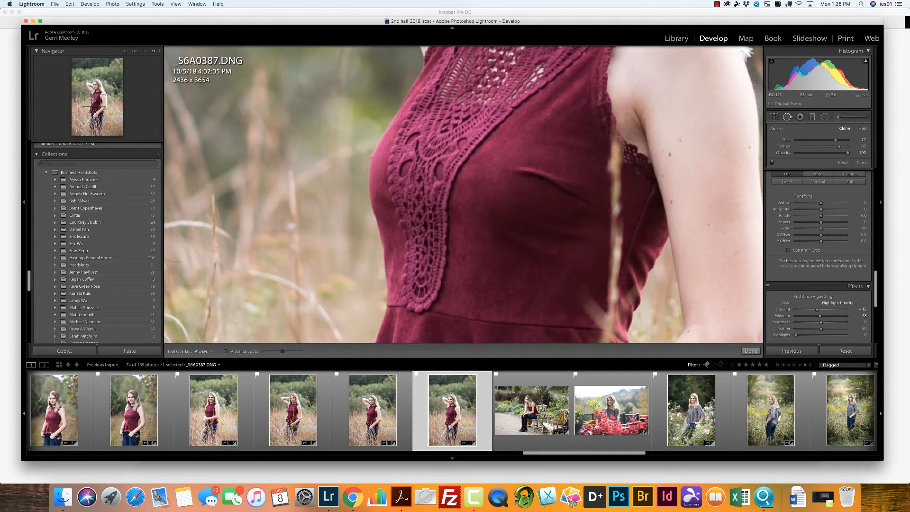
drag(92, 99, 95, 88)
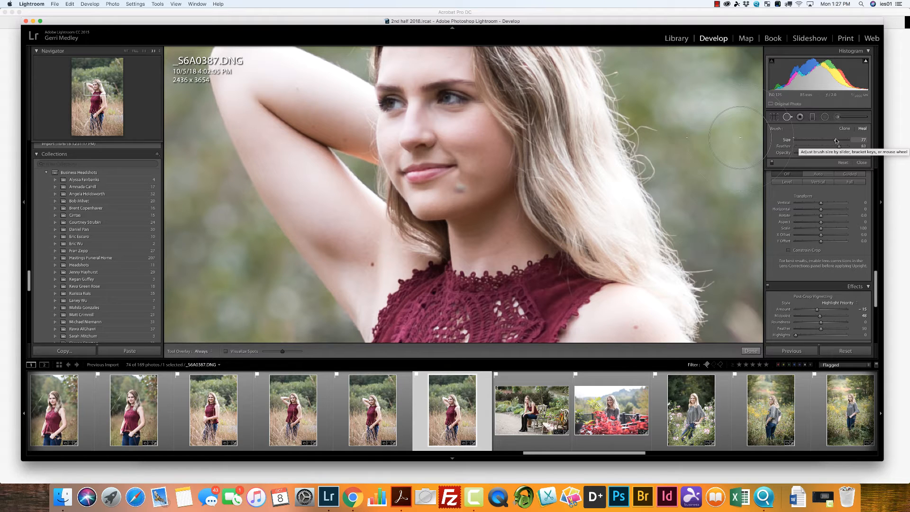
drag(836, 141, 810, 141)
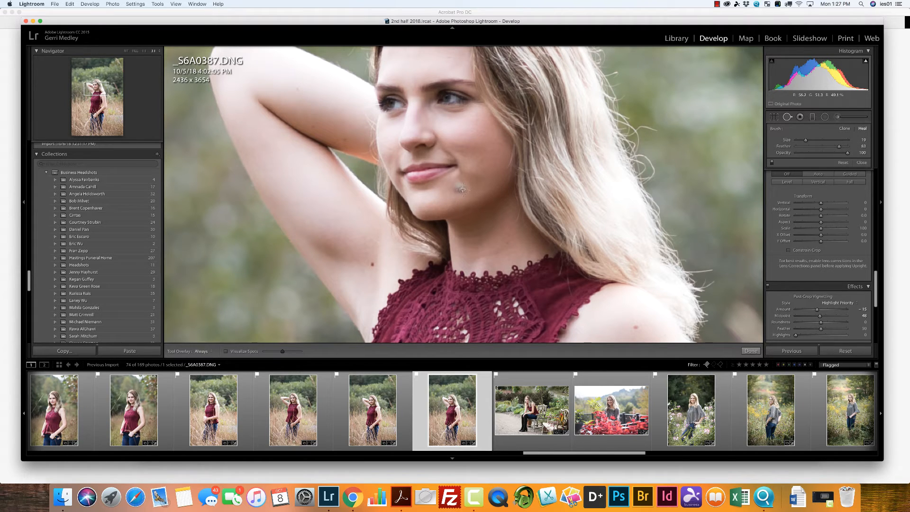
drag(463, 190, 454, 189)
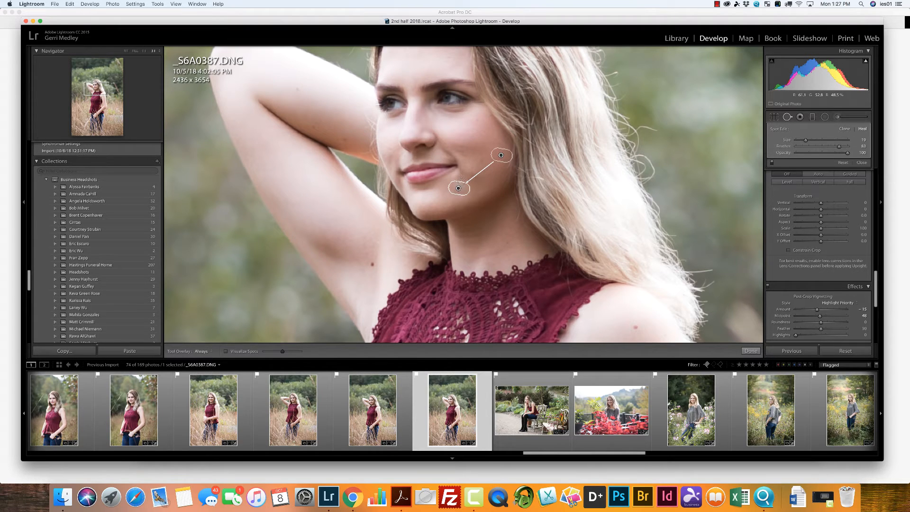
drag(460, 178, 460, 184)
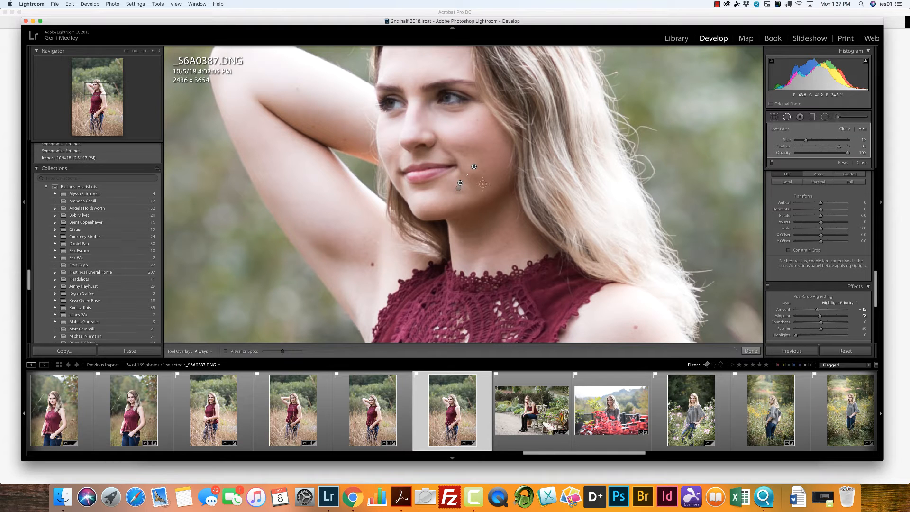
click(861, 163)
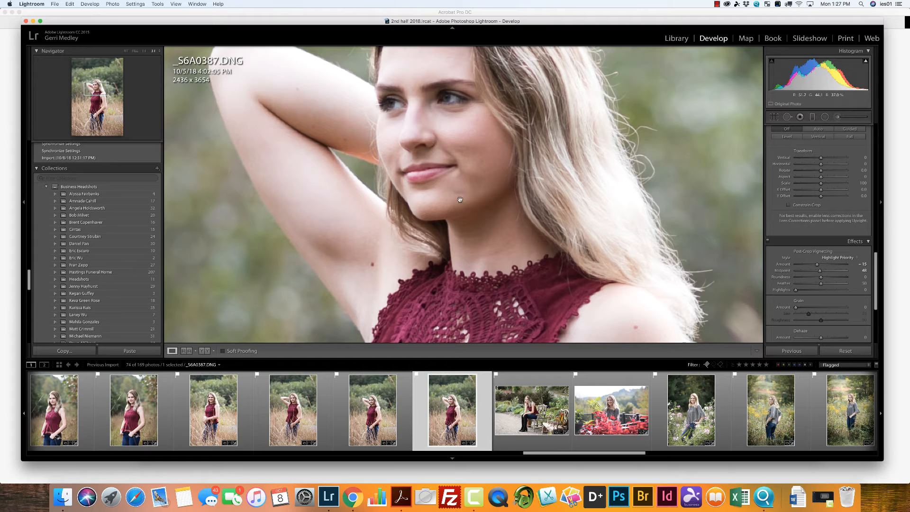
Refine the chin retouching on _S6A0387 with two more size 19 Heal spots below the corner of the mouth.
click(787, 116)
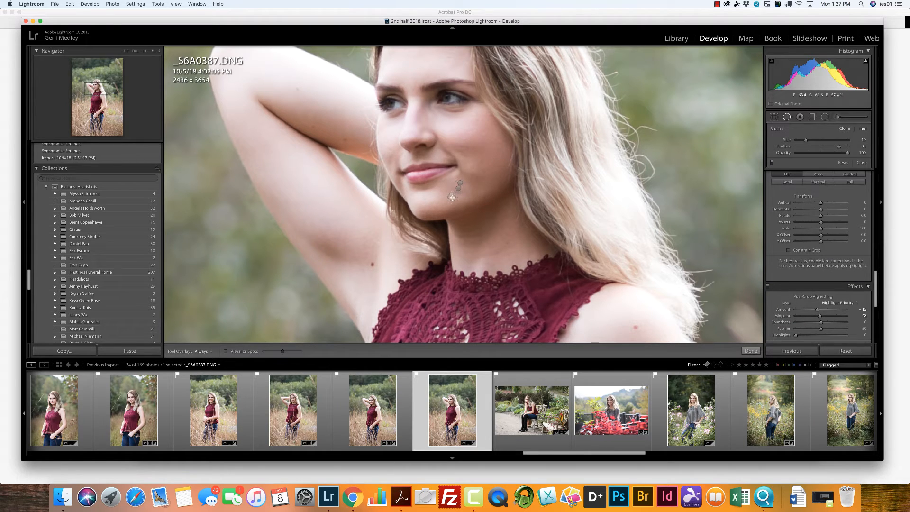
click(459, 184)
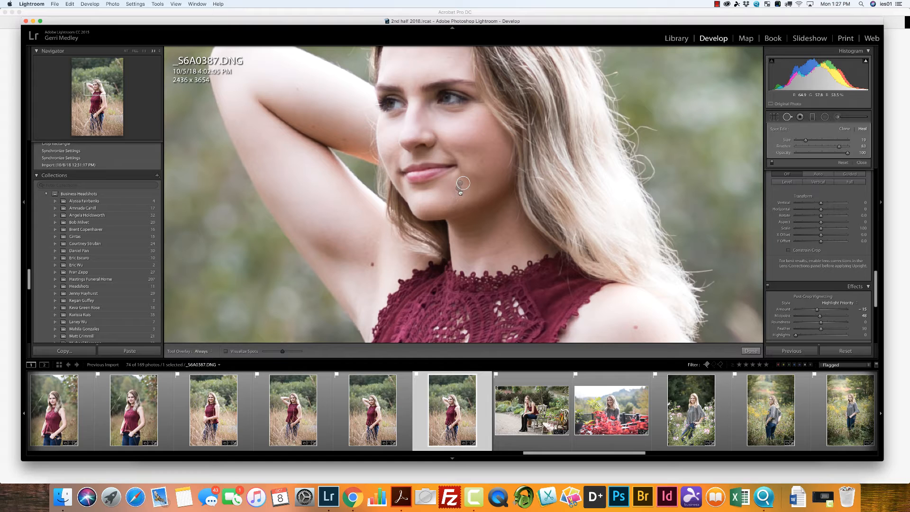
click(461, 192)
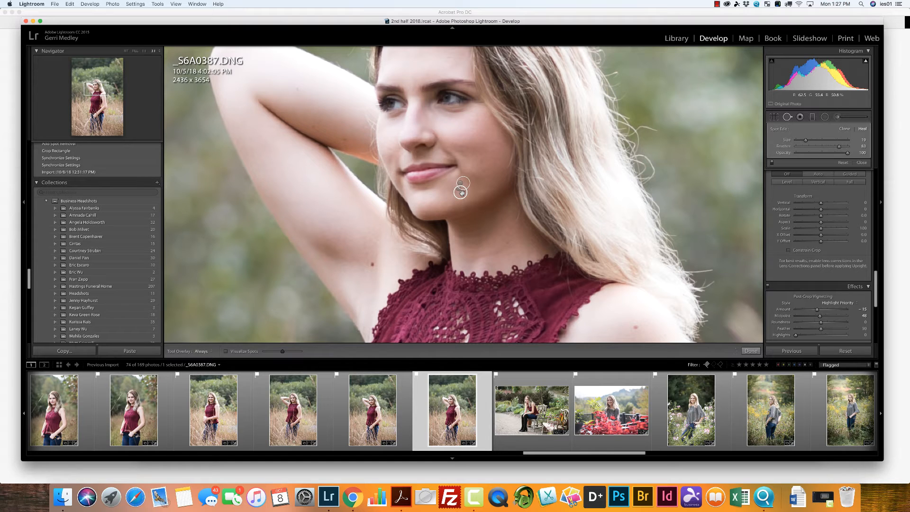
click(862, 163)
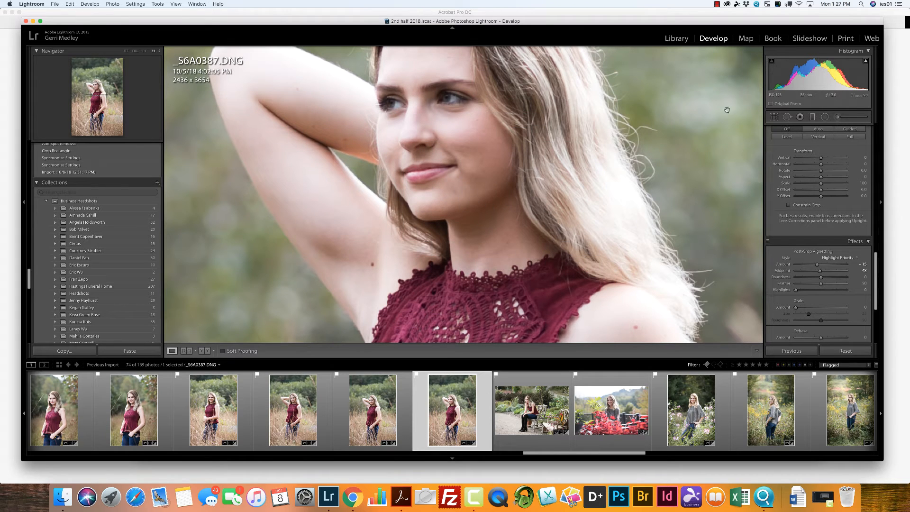
click(126, 51)
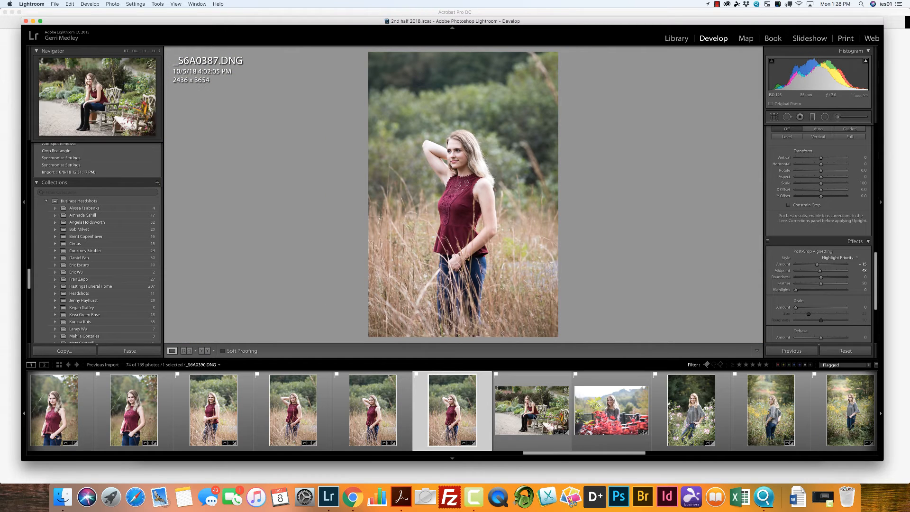
Review the portraits from bench photo _S6A0390 through the grey-blouse shots to brick-path photo _S6A0418 for background distractions.
click(534, 417)
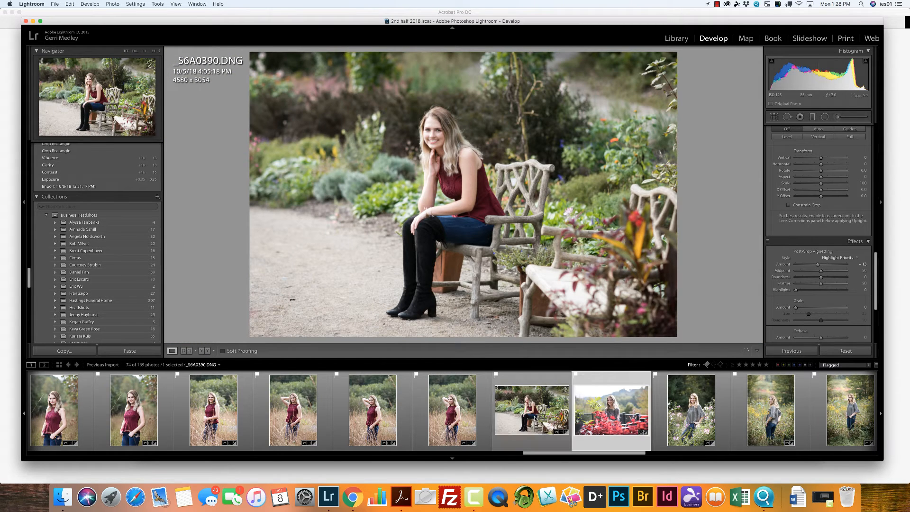
key(Right)
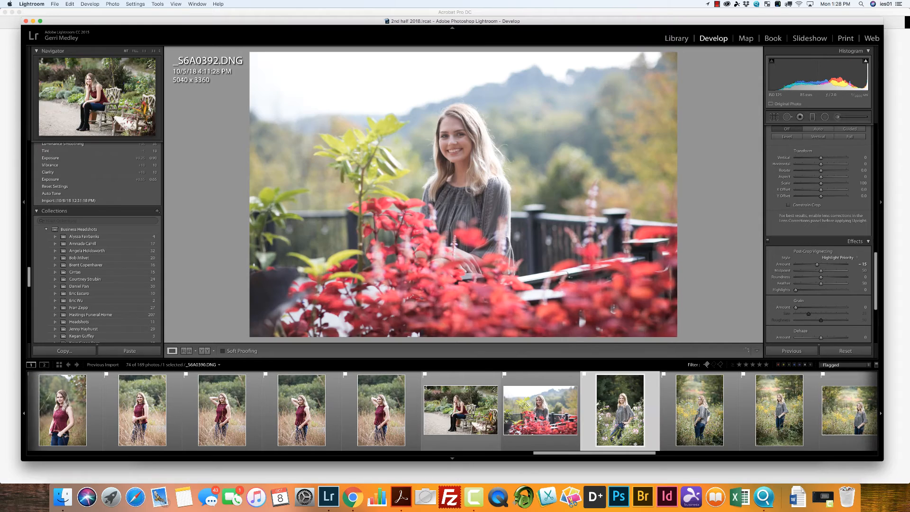
key(Right)
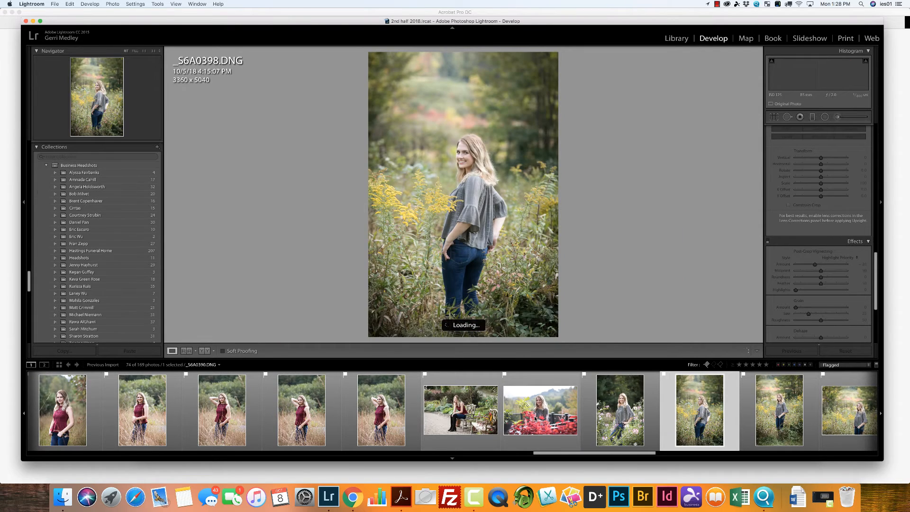
key(Right)
key(Right)
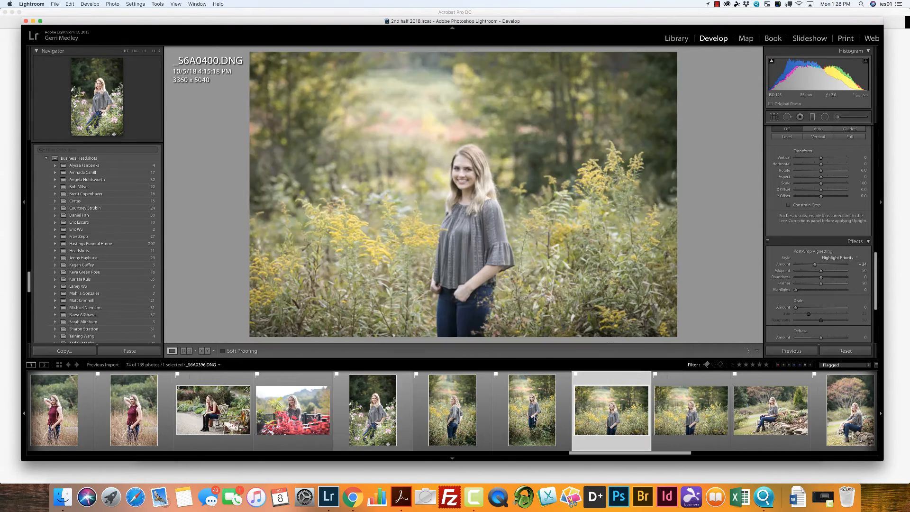
key(Right)
key(Right)
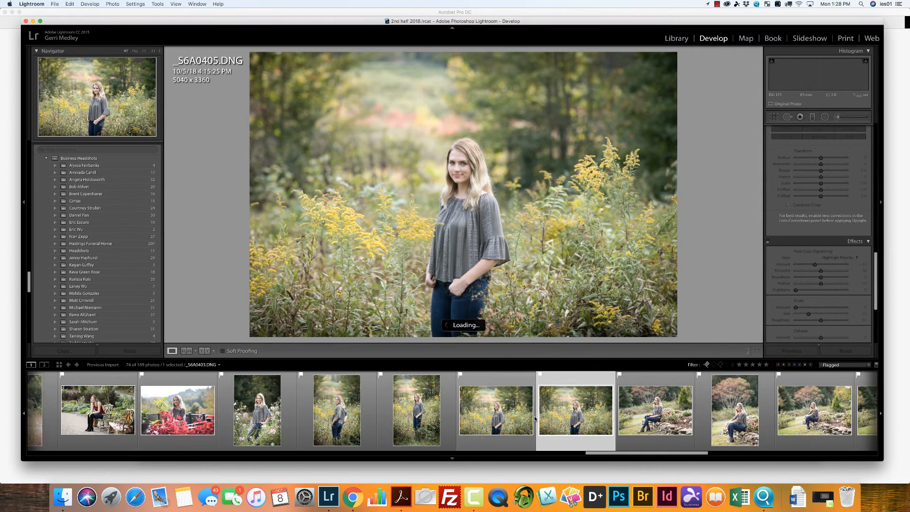
key(Right)
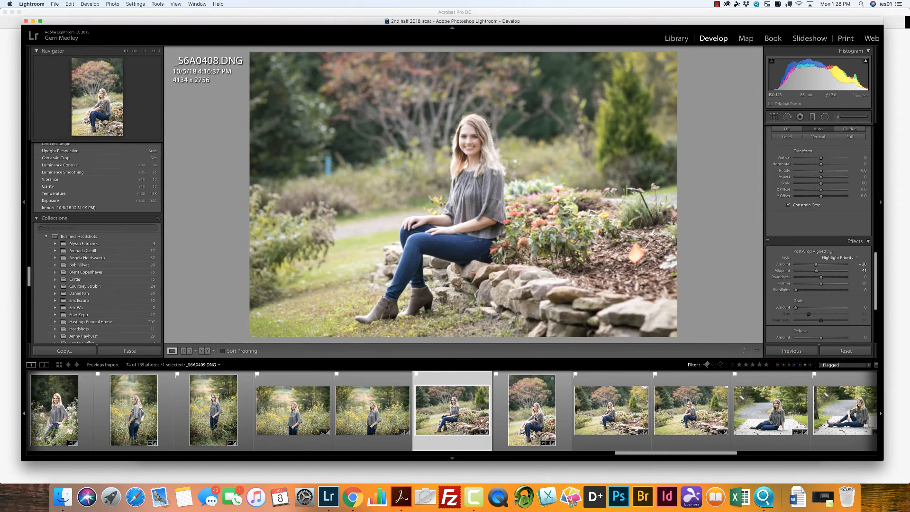
key(Right)
key(Right)
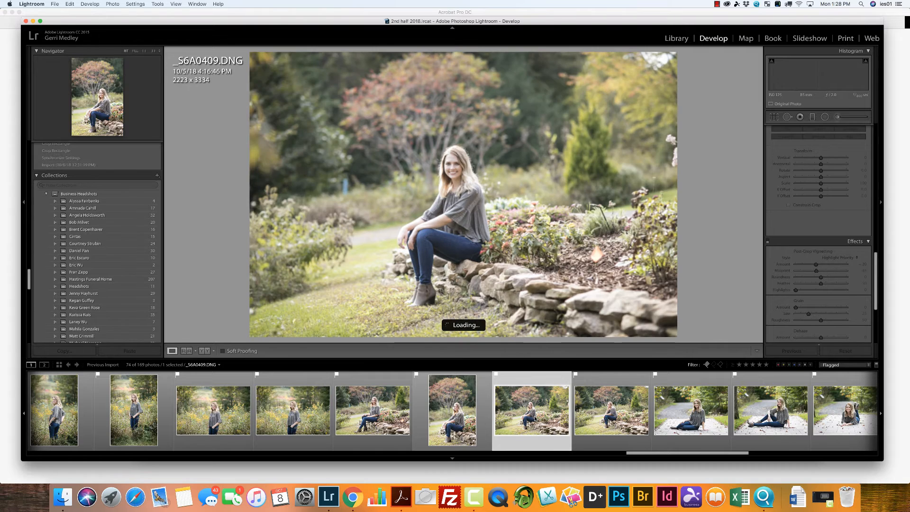
key(Right)
key(Right)
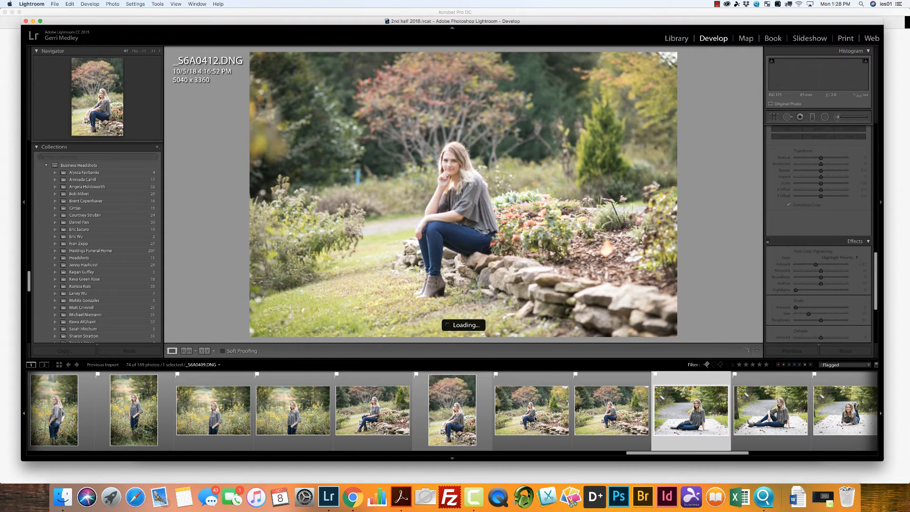
key(Right)
key(Right)
key(Right)
key(Right)
key(Right)
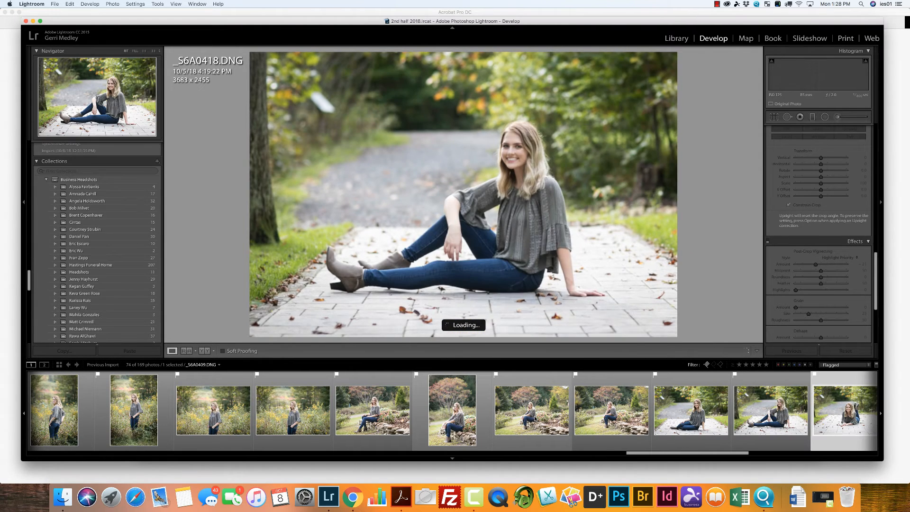
Review the remaining brick-path, boulder, bench, woods and tree-trunk portraits for distractions, ending at garden photo _S6A0449.
key(Right)
key(Right)
key(Right)
key(Right)
key(Right)
key(Right)
key(Right)
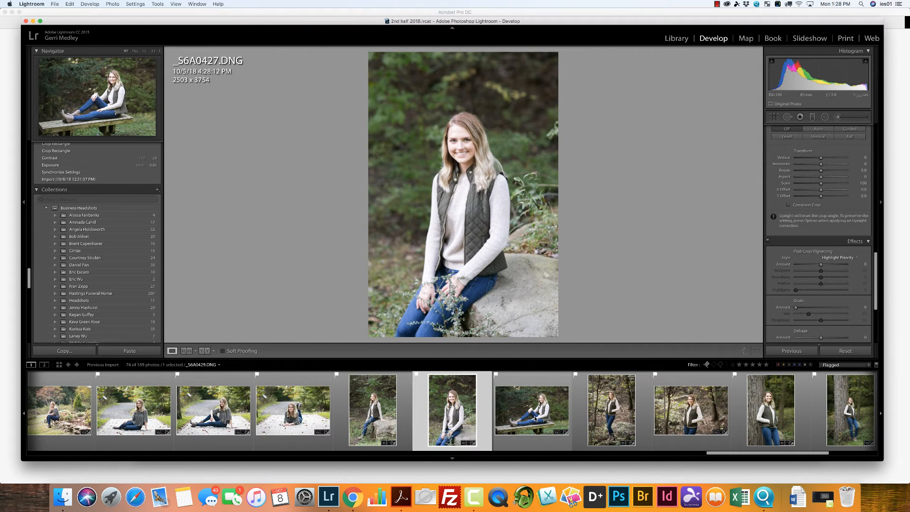
key(Right)
key(Right)
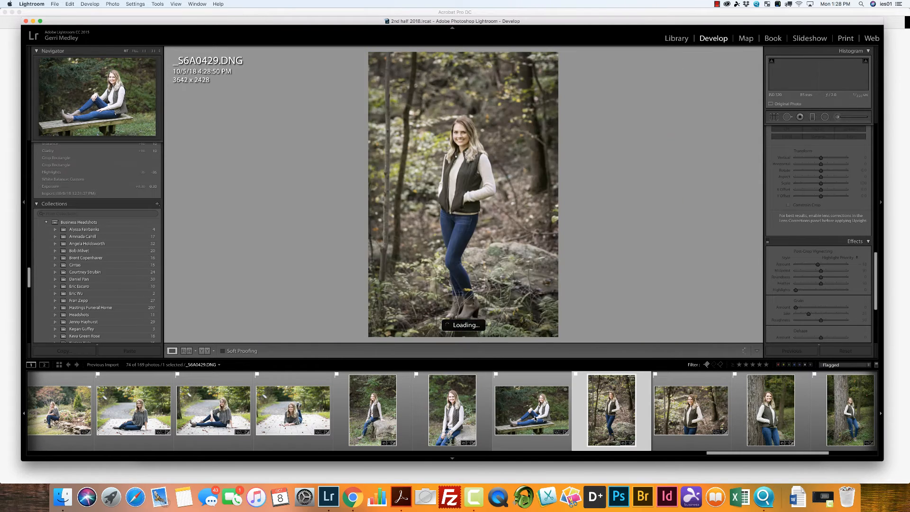
key(Right)
key(Right)
key(Right)
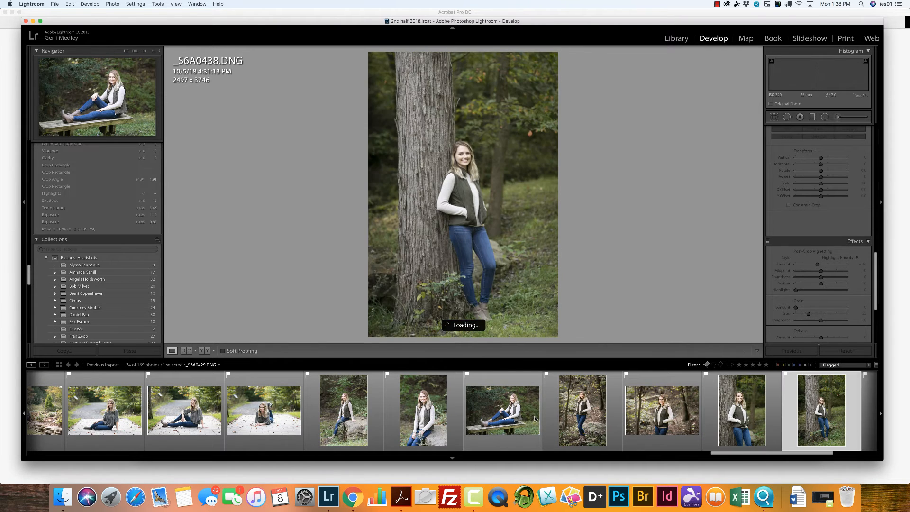
key(Right)
key(Right)
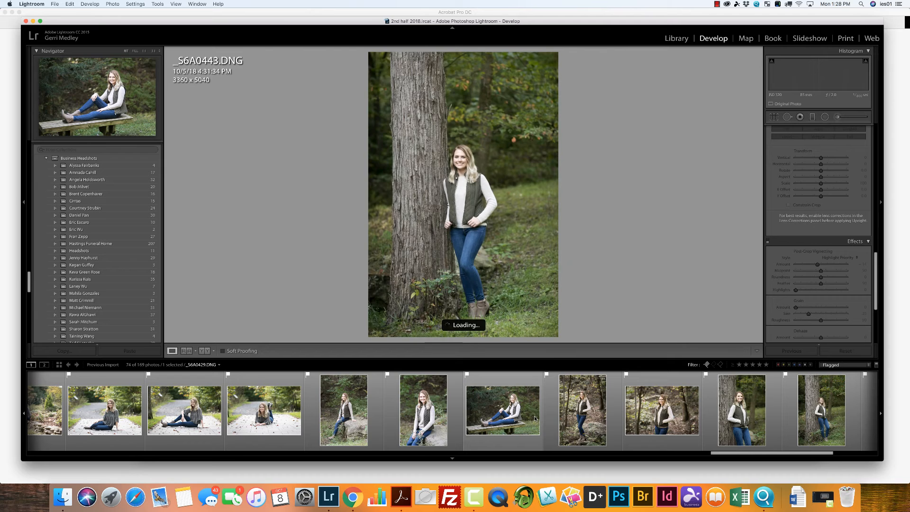
key(Right)
key(Right)
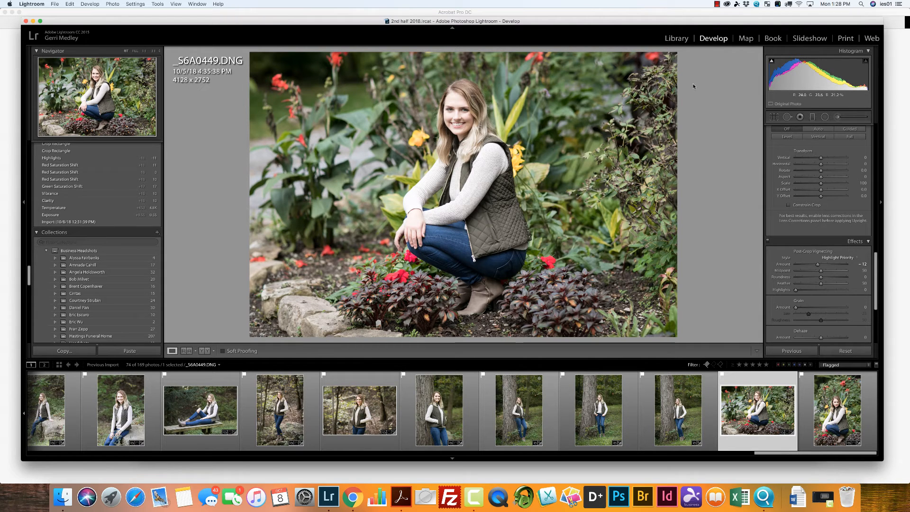
On _S6A0449, clone out the red flower in the upper-right corner with a size 81 spot sampled from the foliage beside it.
click(788, 116)
drag(805, 140, 838, 142)
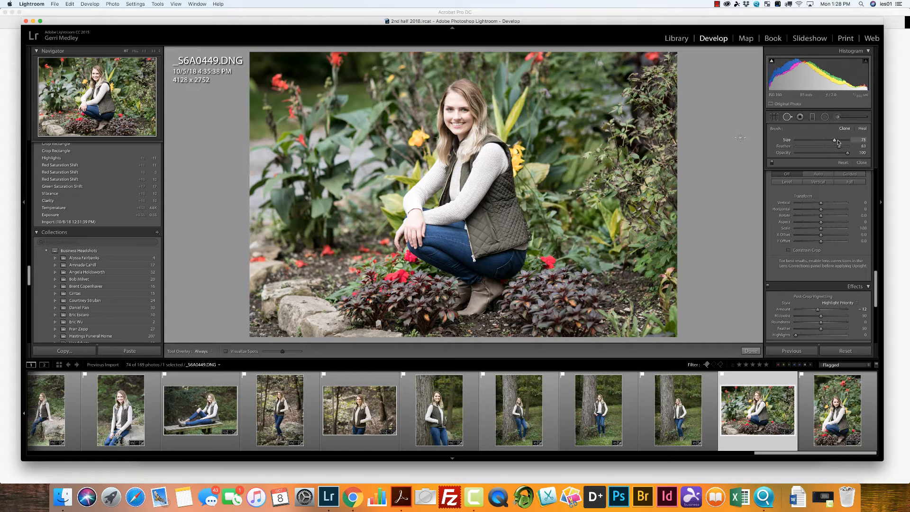
click(645, 63)
drag(611, 131, 610, 61)
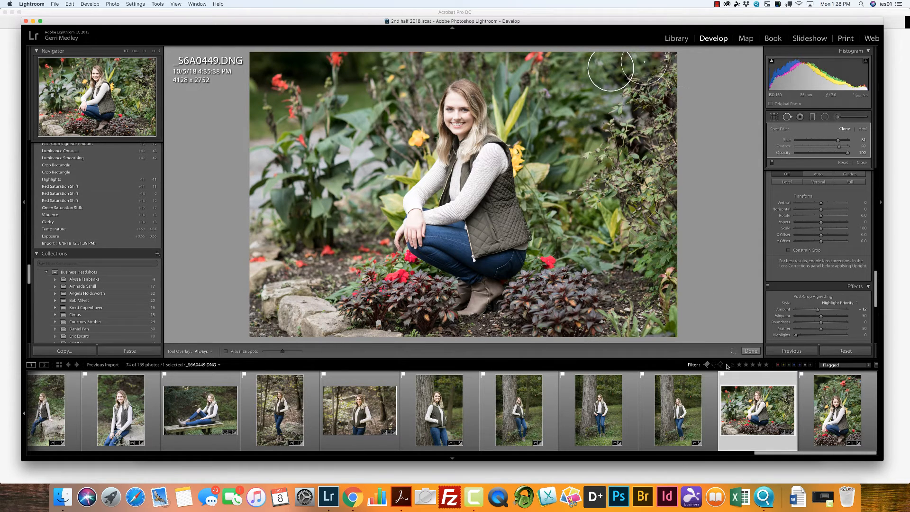
On _S6A0450, clone over the distraction in the upper-right background with two size 81 spots, sampling from nearby foliage and flowers.
click(838, 428)
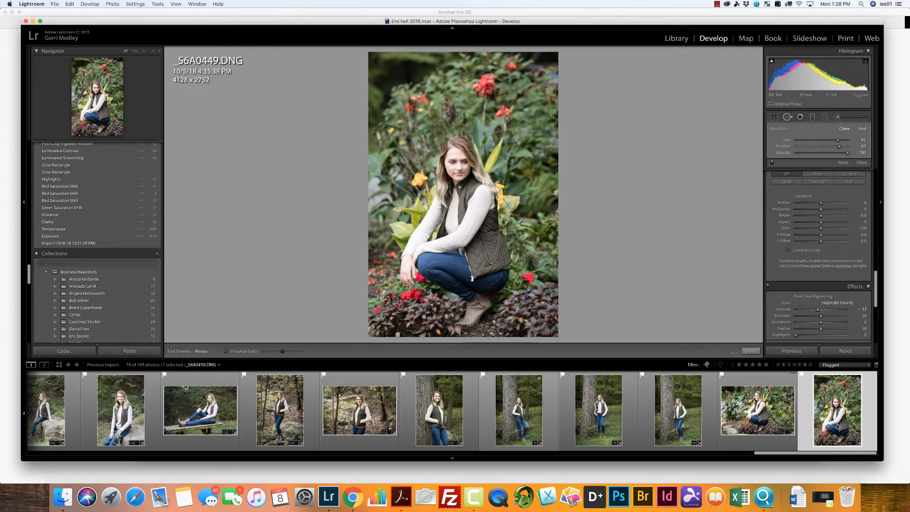
click(530, 77)
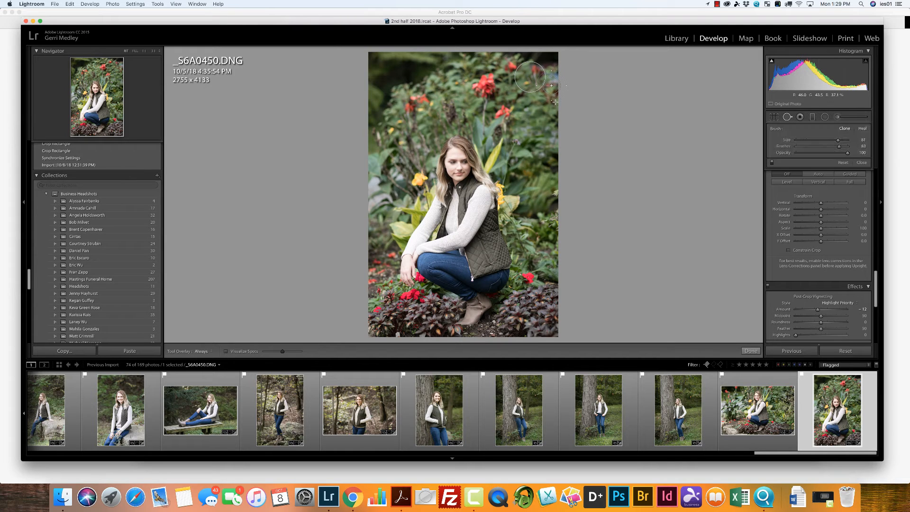
drag(530, 77, 534, 102)
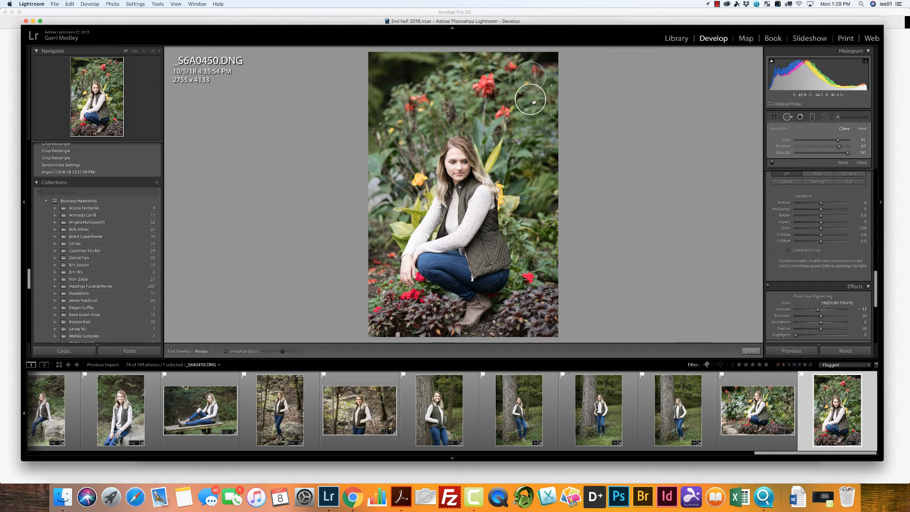
click(547, 67)
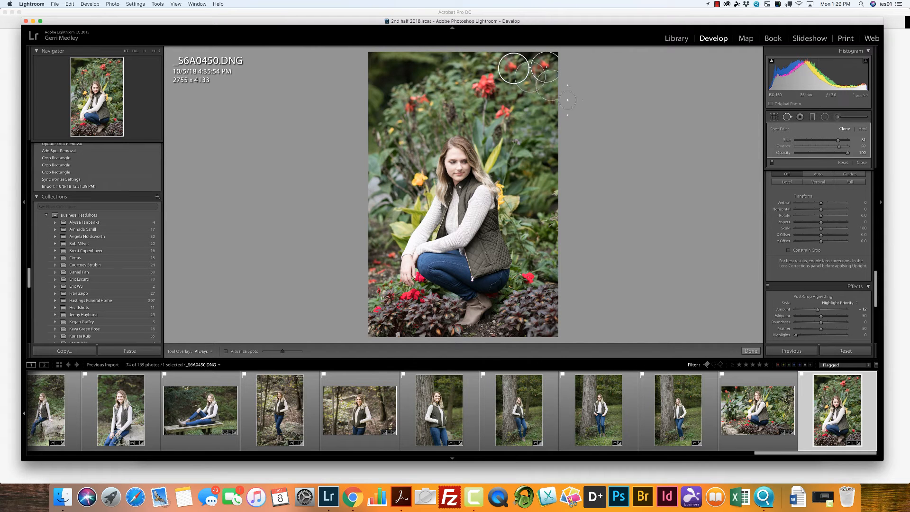
Select all the flagged photos and show them in the Library module.
drag(801, 457, 124, 457)
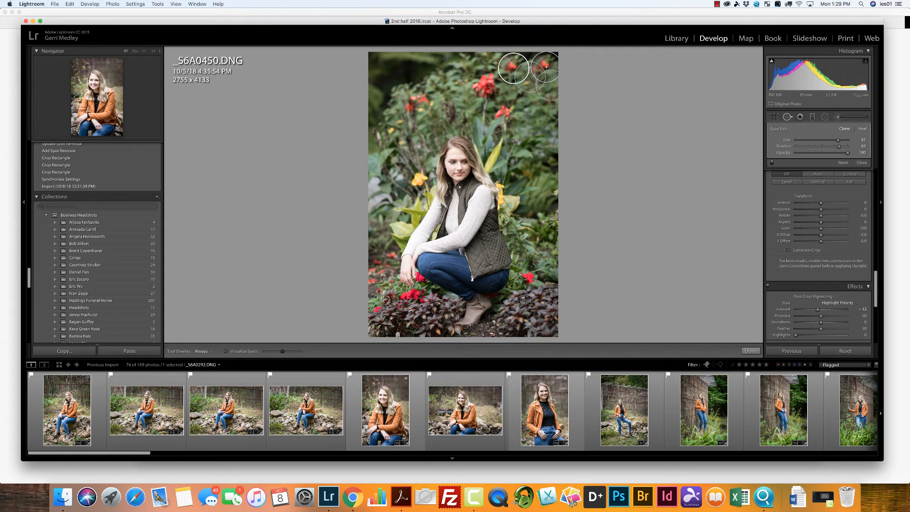
click(70, 4)
click(81, 61)
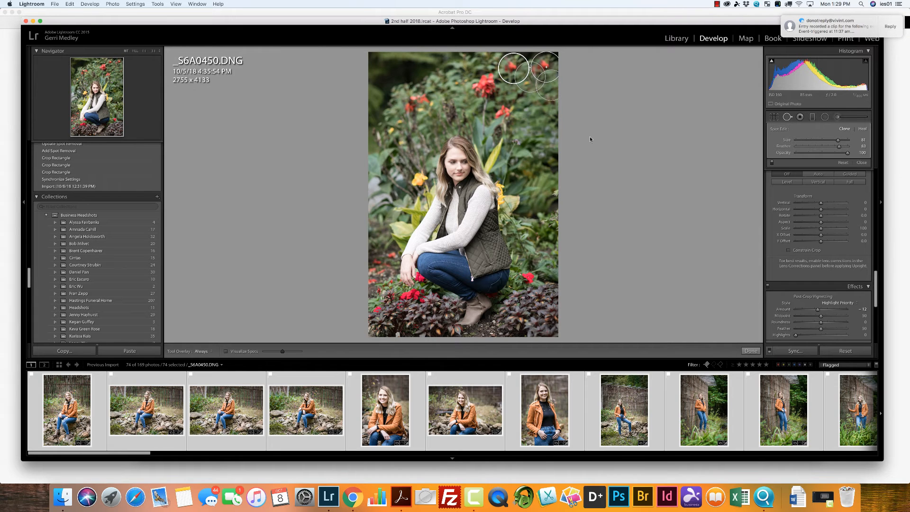
click(676, 38)
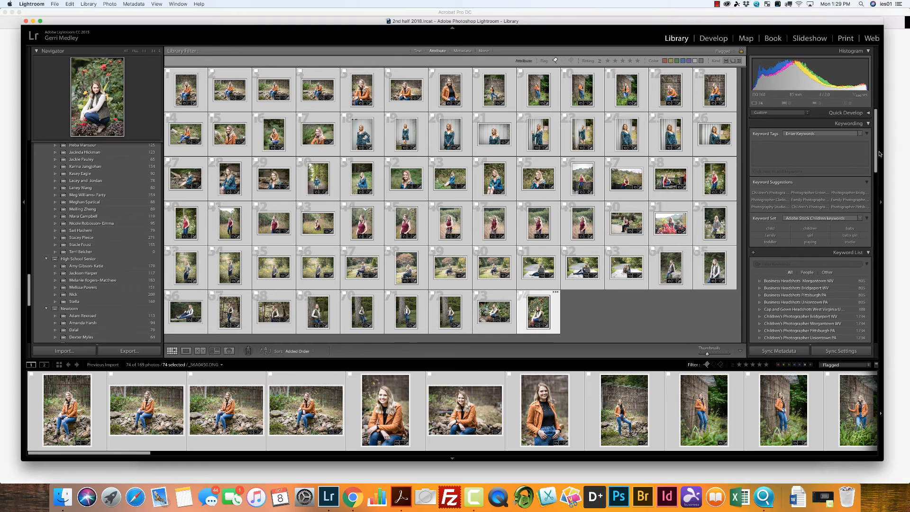
Apply the IrisMagic High School Senior Photos metadata preset to all selected photos.
drag(878, 156, 893, 332)
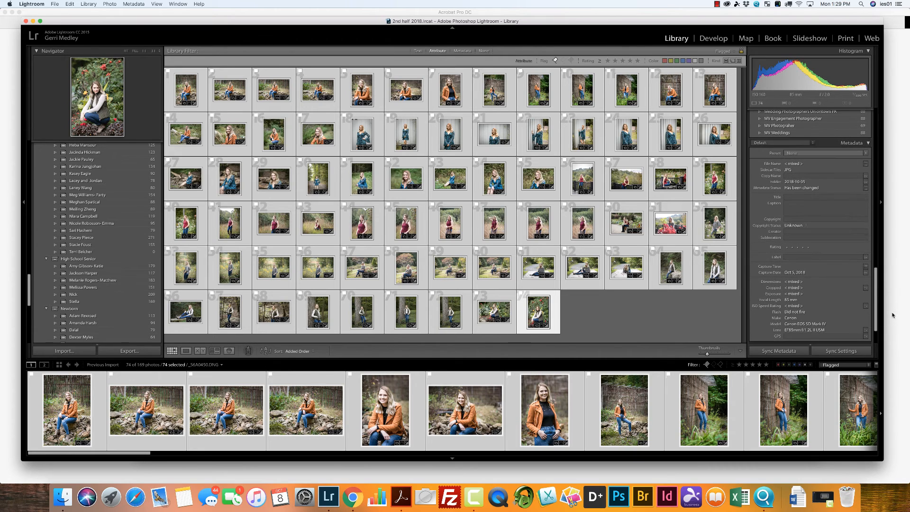
click(864, 156)
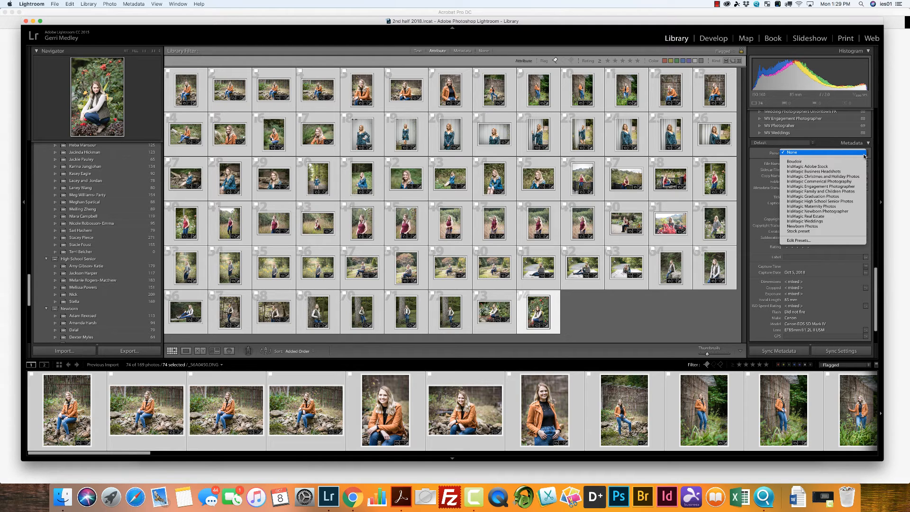
click(831, 203)
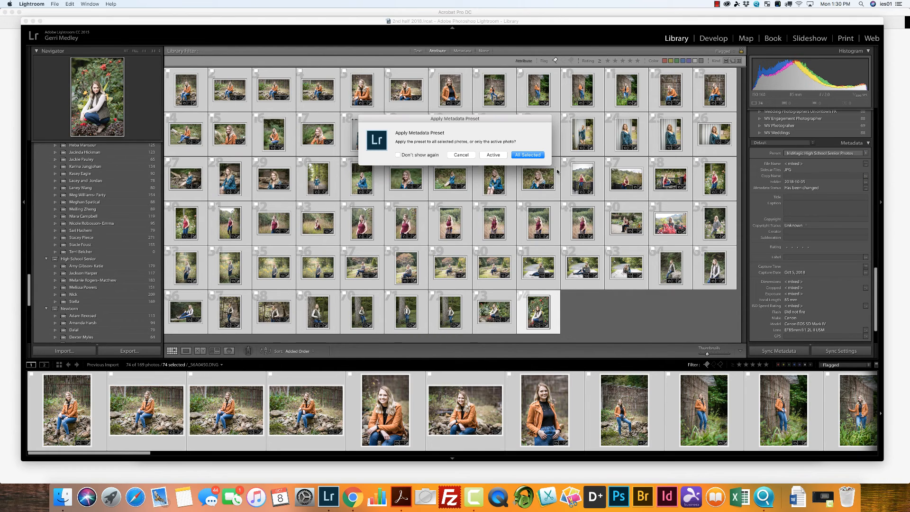
click(539, 156)
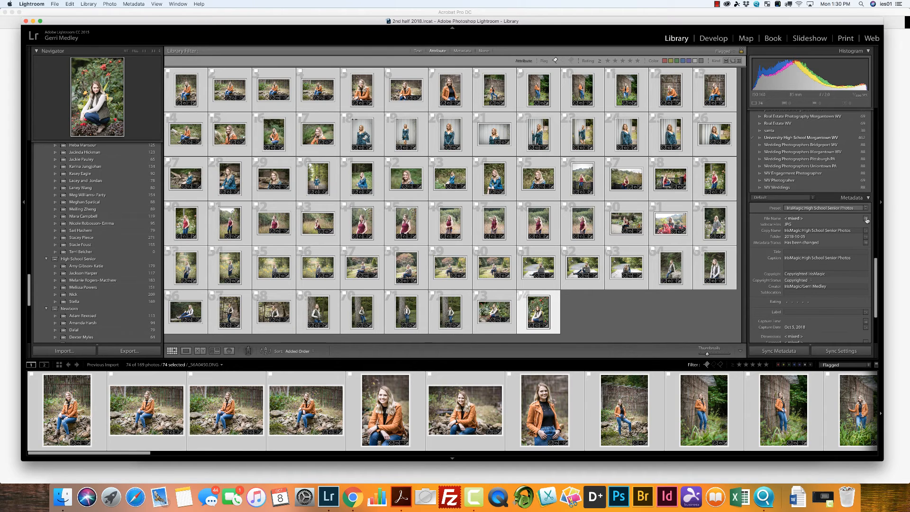
Batch-rename the selected photos with custom text "High School Senior-" plus the client's first name, numbering from 1, and copy that text.
click(866, 220)
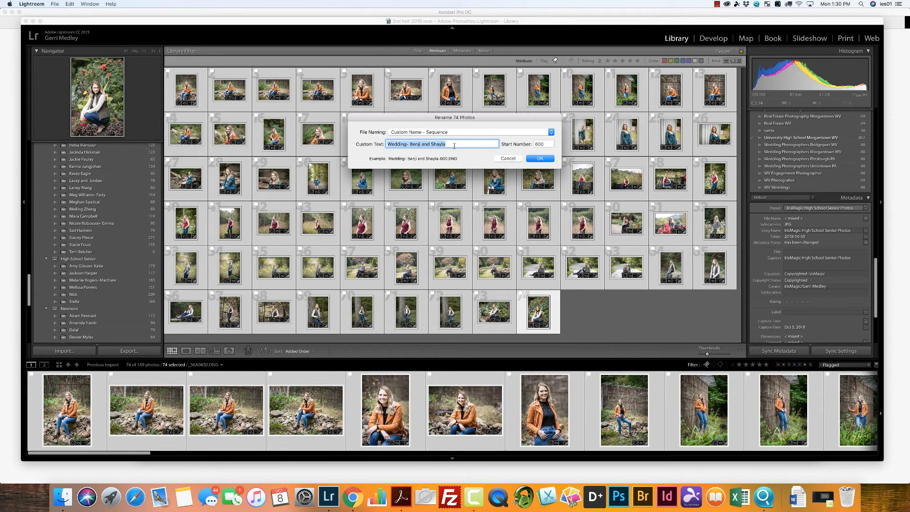
text(High Schoo)
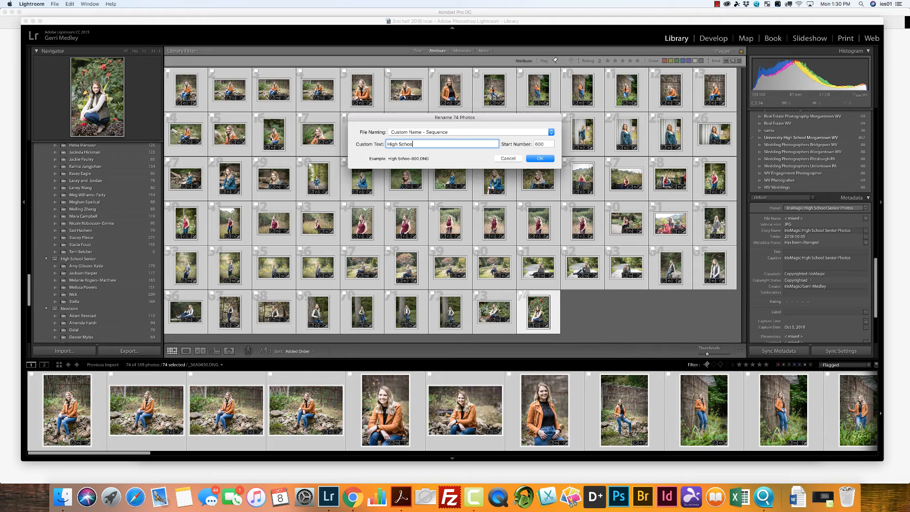
text(l Senior- Stella)
drag(460, 143, 387, 144)
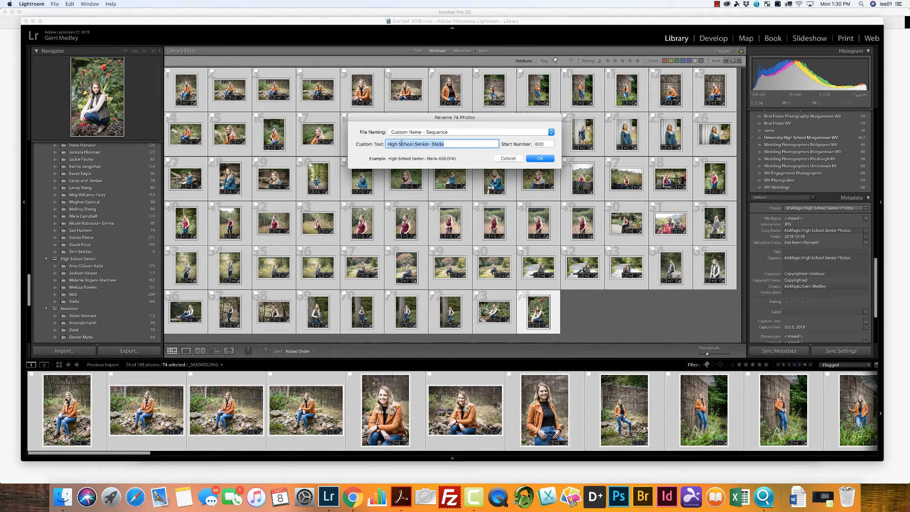
right_click(425, 147)
click(493, 172)
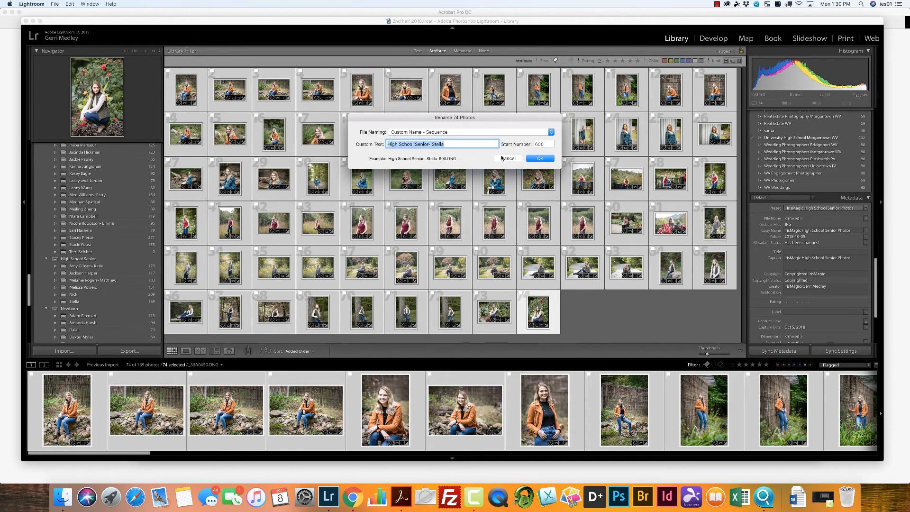
double_click(544, 144)
key(Return)
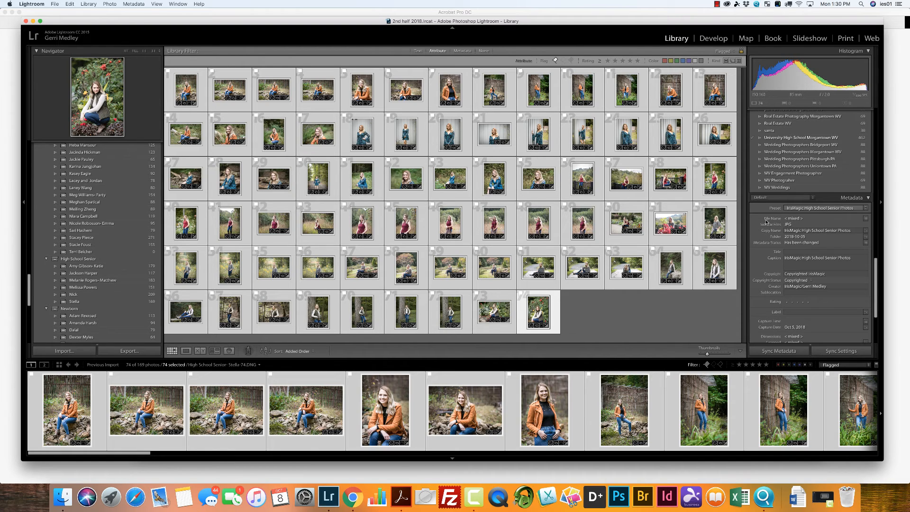
Paste the copied custom name into the Title metadata and apply it to all selected photos.
click(789, 252)
right_click(789, 251)
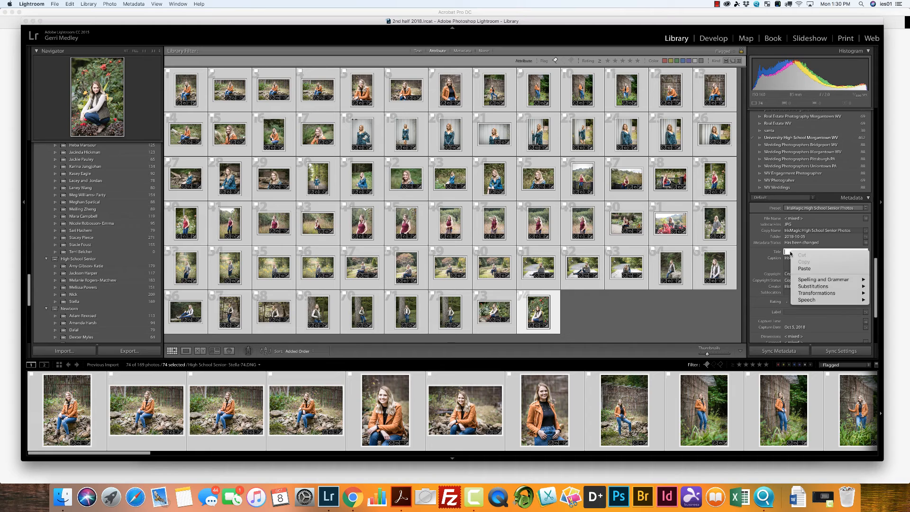
click(802, 269)
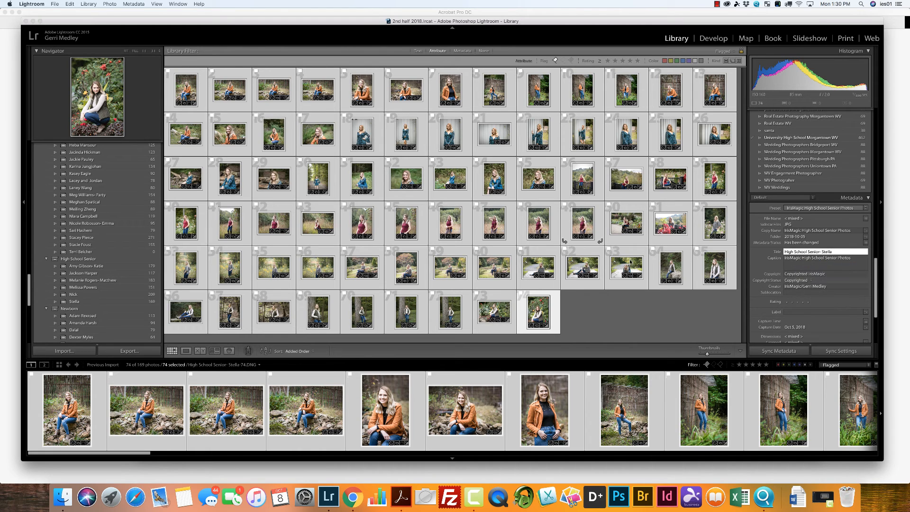
click(784, 353)
click(527, 165)
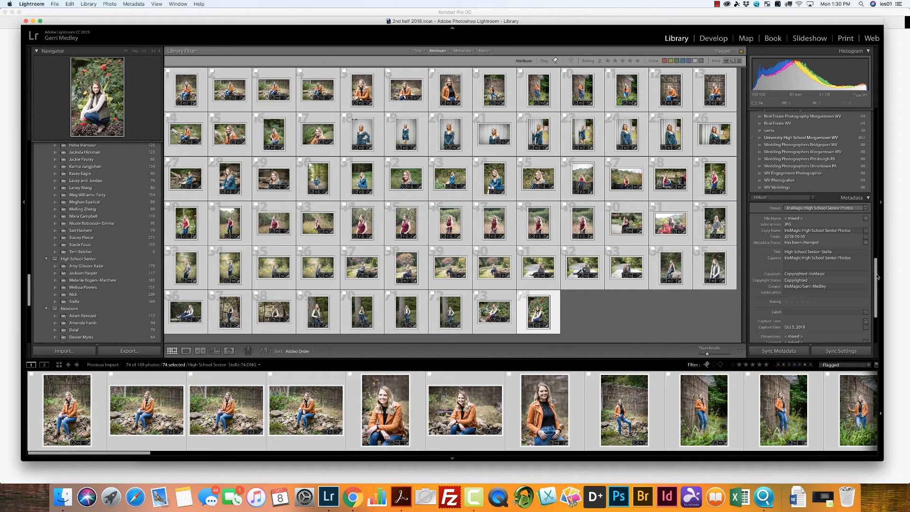
Begin exporting the selected photos to the hard drive and choose the Pictures folder as the destination.
drag(878, 277, 876, 306)
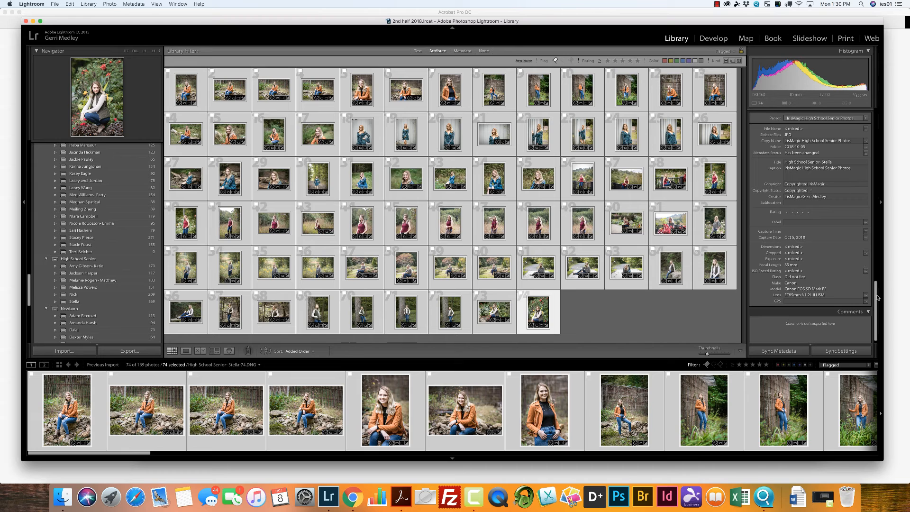
scroll(876, 297, down, 1)
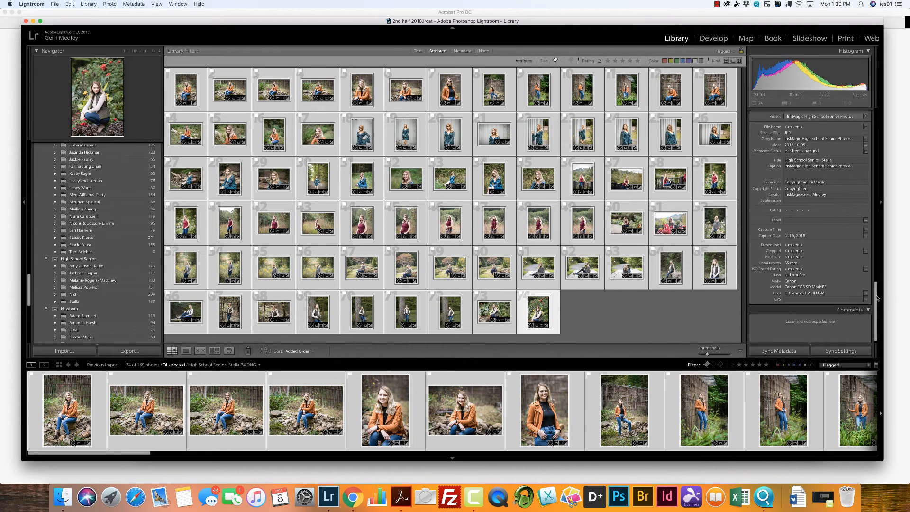
scroll(877, 298, up, 10)
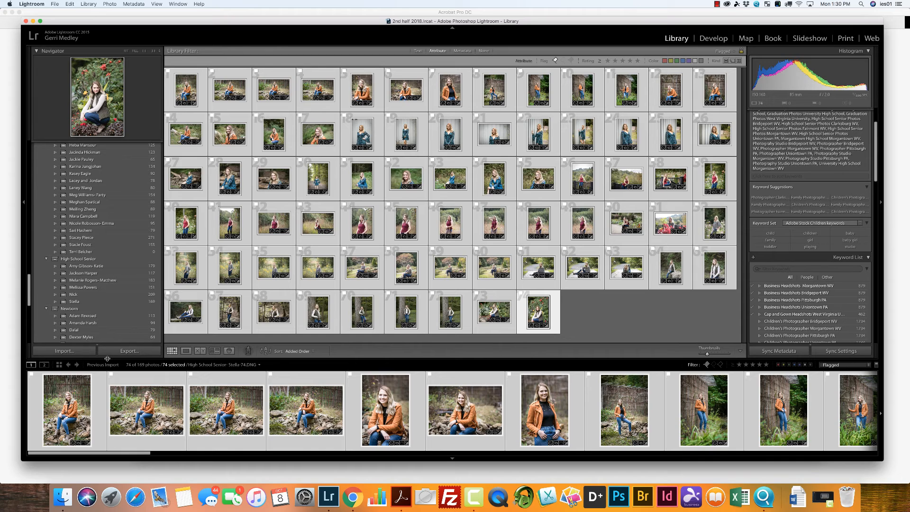
click(129, 351)
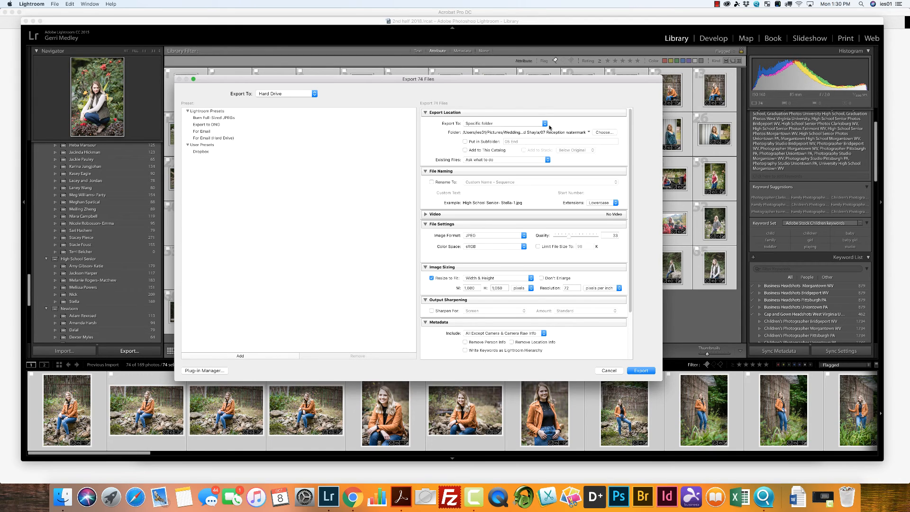
click(597, 133)
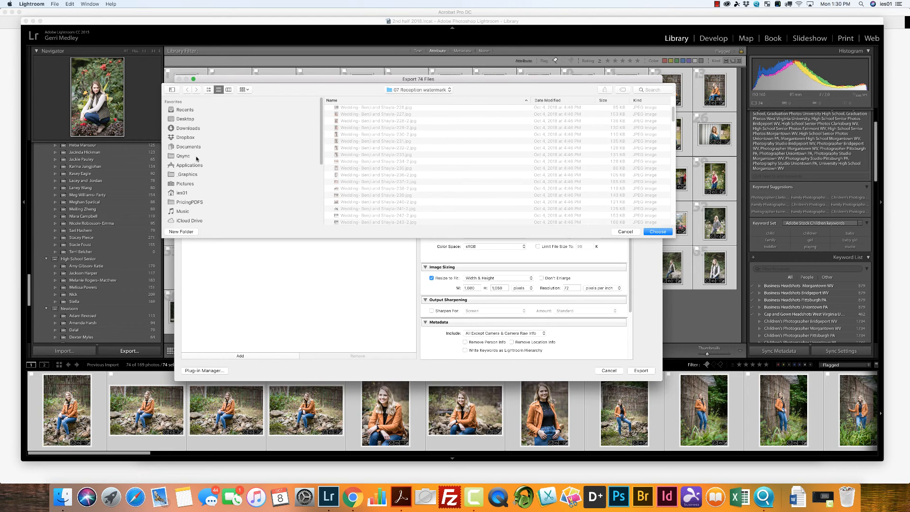
click(186, 184)
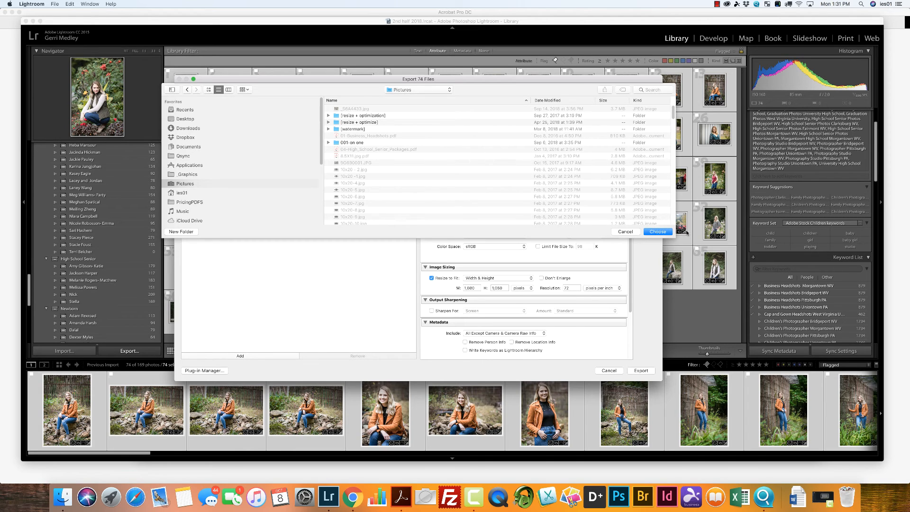
click(658, 232)
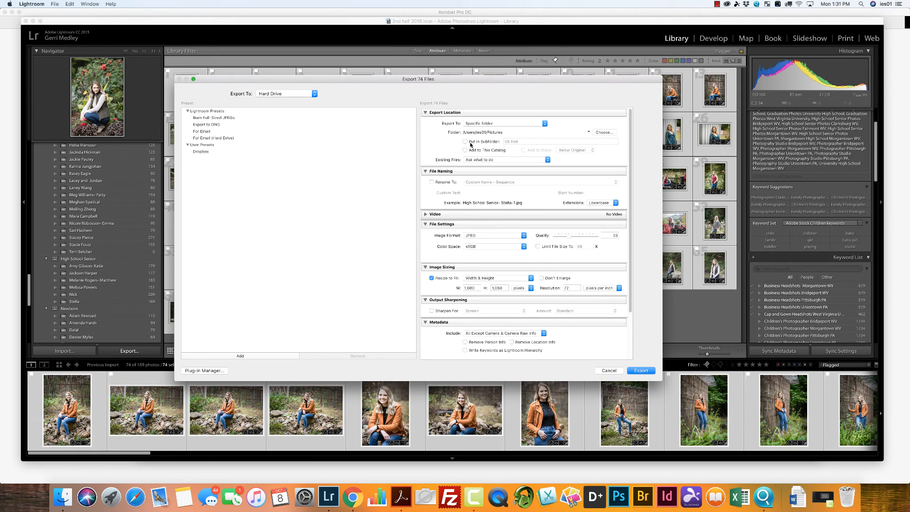
Put the exported files in a subfolder named with the copied text, "High School Senior-" plus the client's first name.
click(470, 143)
click(516, 143)
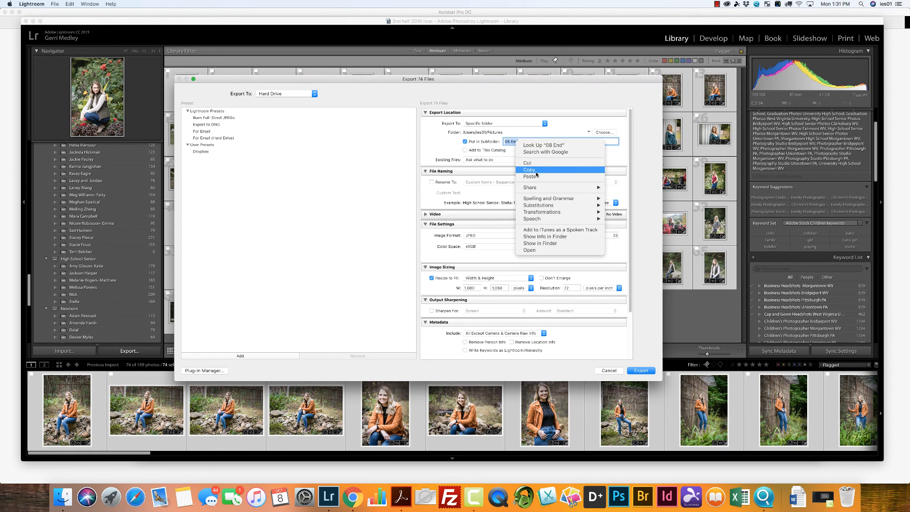
click(543, 179)
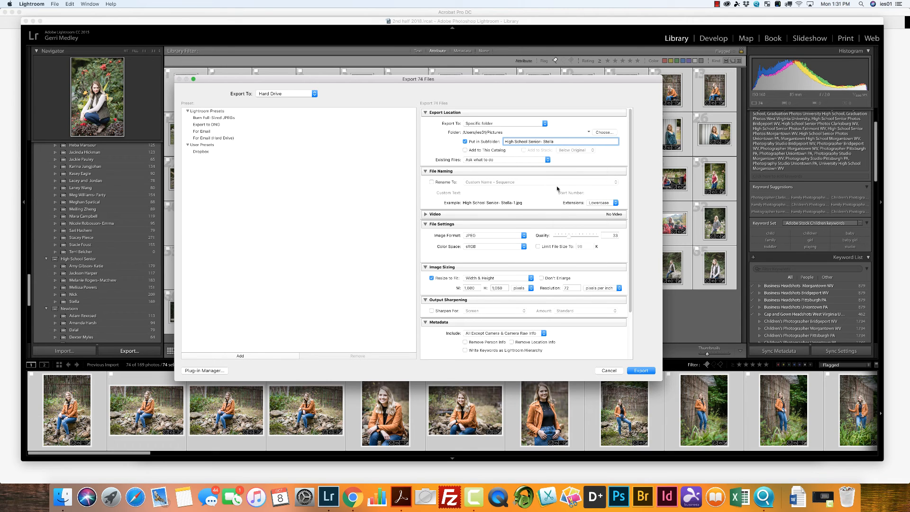
Set the JPEG export quality to 100.
scroll(628, 196, down, 2)
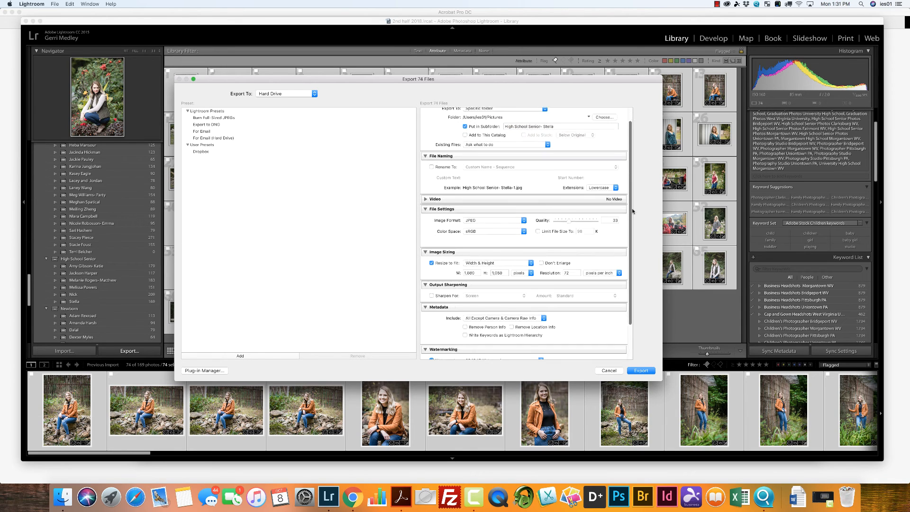
drag(570, 209, 601, 212)
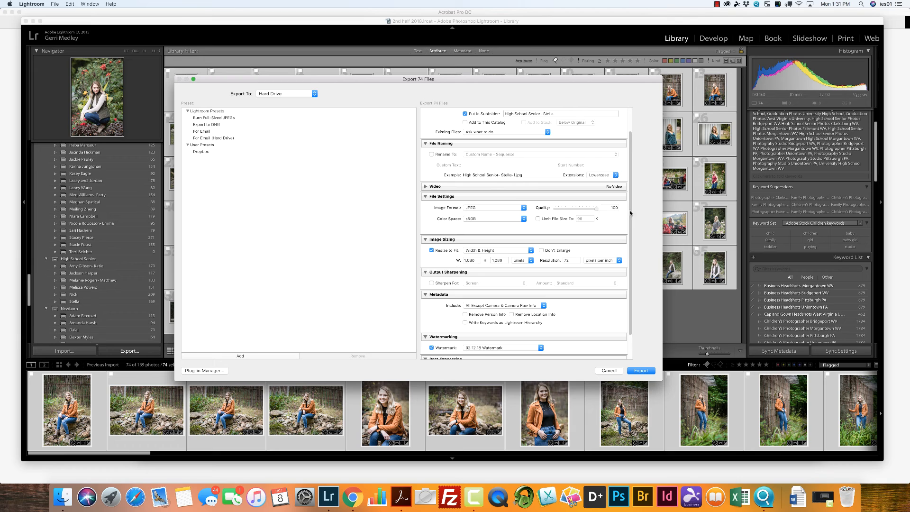
scroll(627, 218, up, 2)
scroll(627, 218, down, 3)
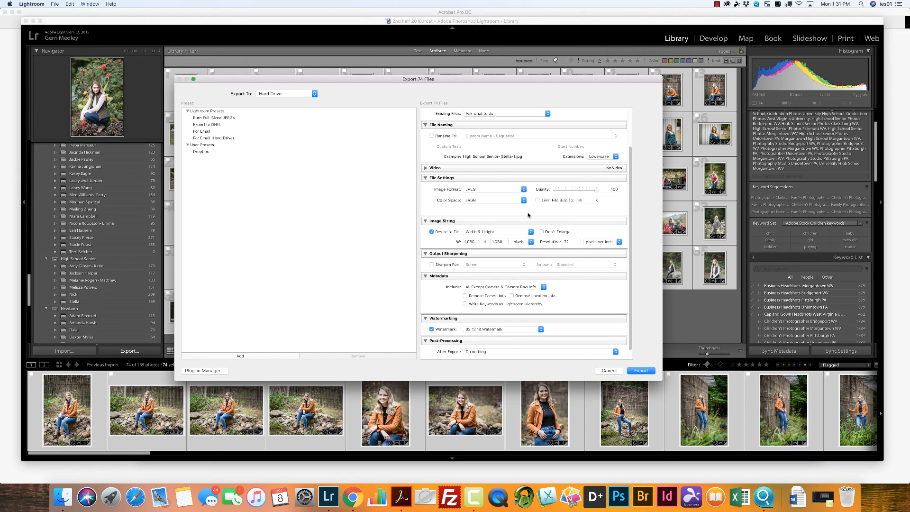
Turn off resizing and watermarking, and export the selected photos at full size.
click(431, 232)
scroll(634, 251, down, 2)
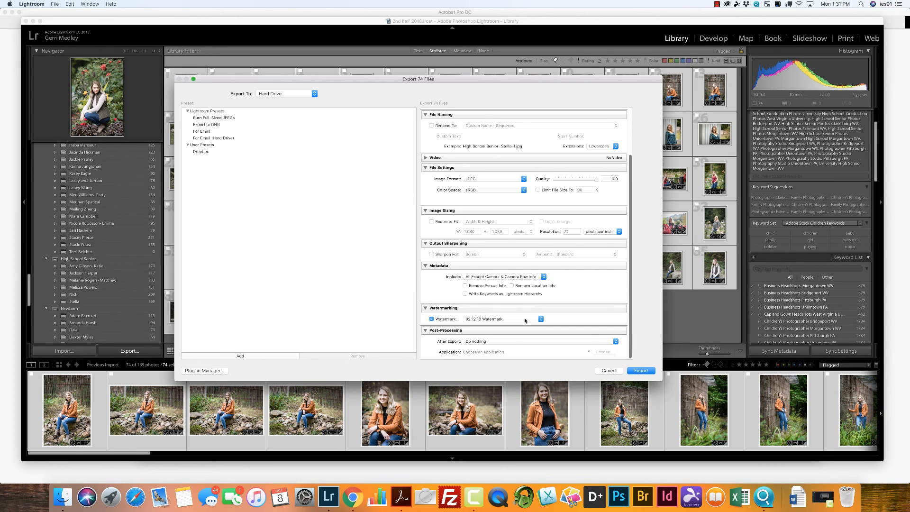
click(432, 319)
click(652, 375)
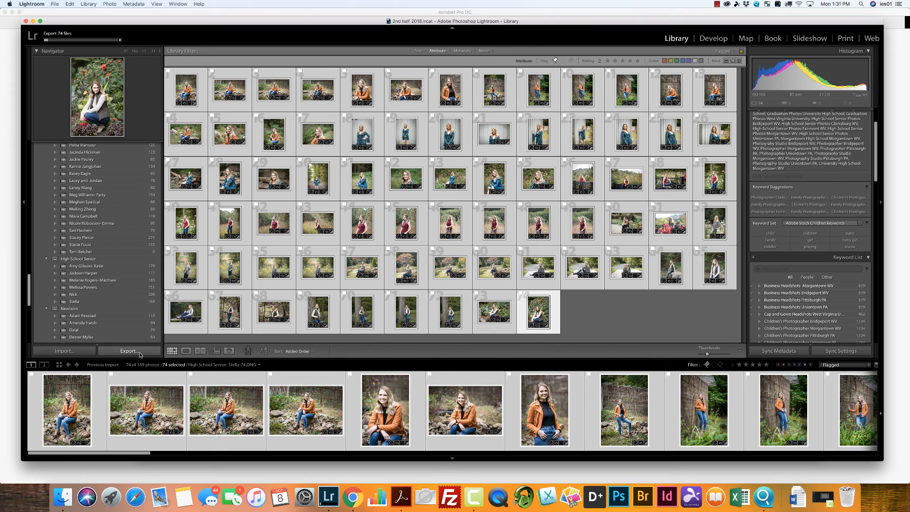
Set up a second export of the same photos, adding "watermark" to the end of the subfolder name.
click(139, 354)
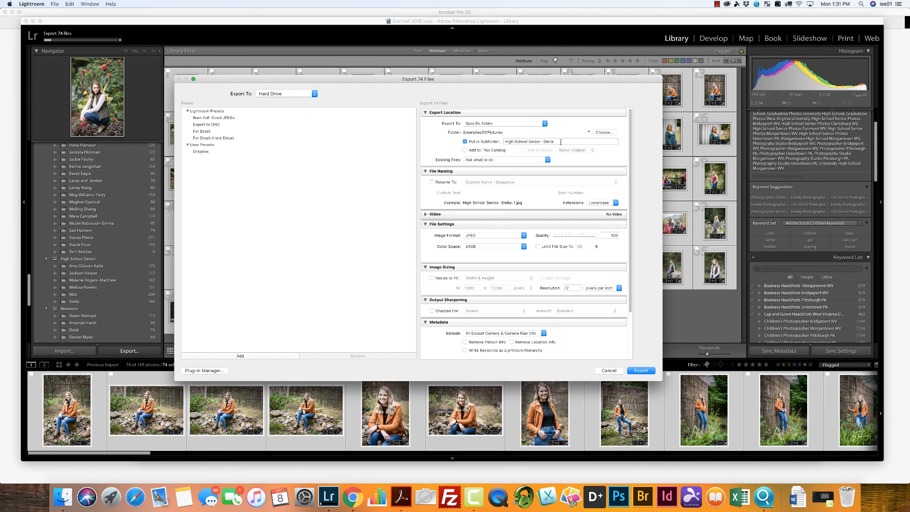
click(560, 142)
click(556, 142)
text(wa)
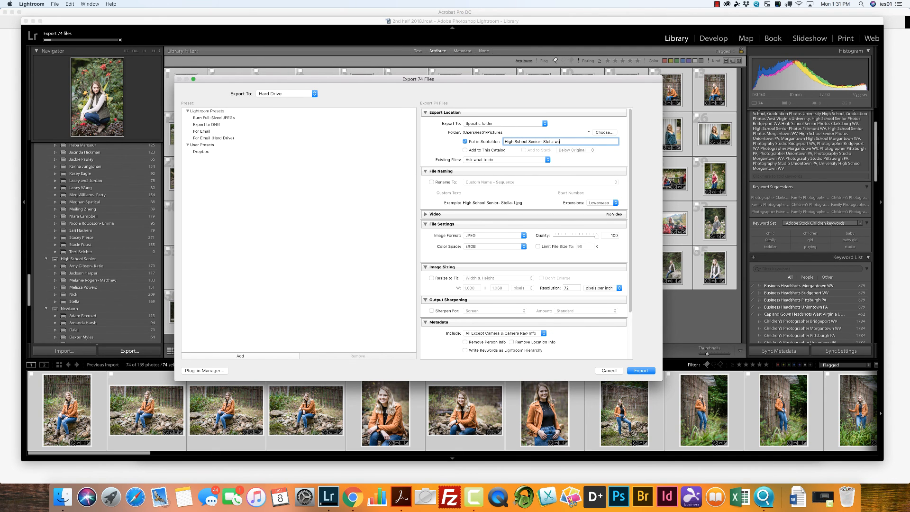
text(termark)
Lower the second export's JPEG quality to 41 and enable resizing to fit by Width & Height.
click(579, 237)
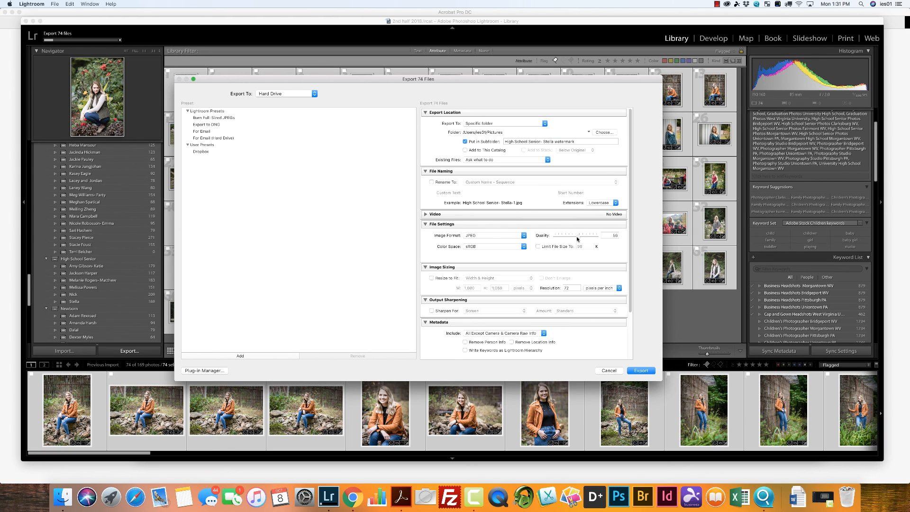
drag(578, 239, 572, 238)
scroll(641, 286, down, 3)
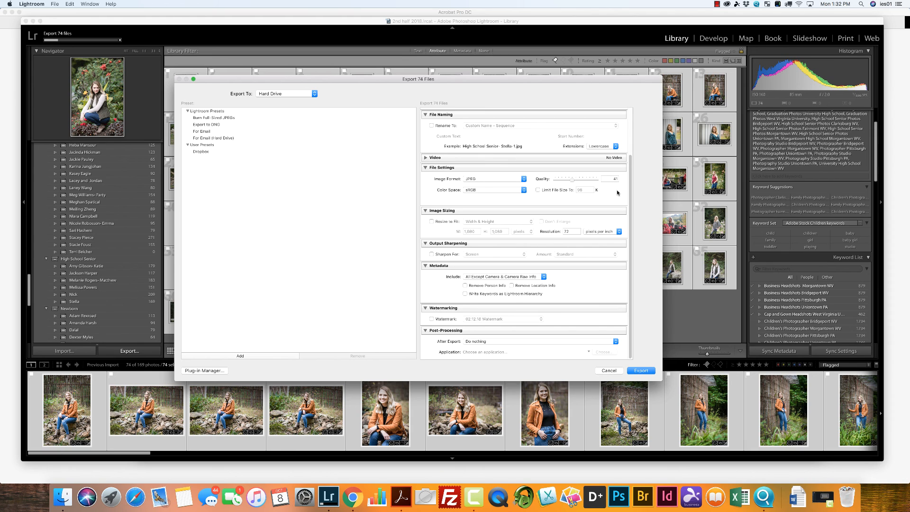
click(435, 222)
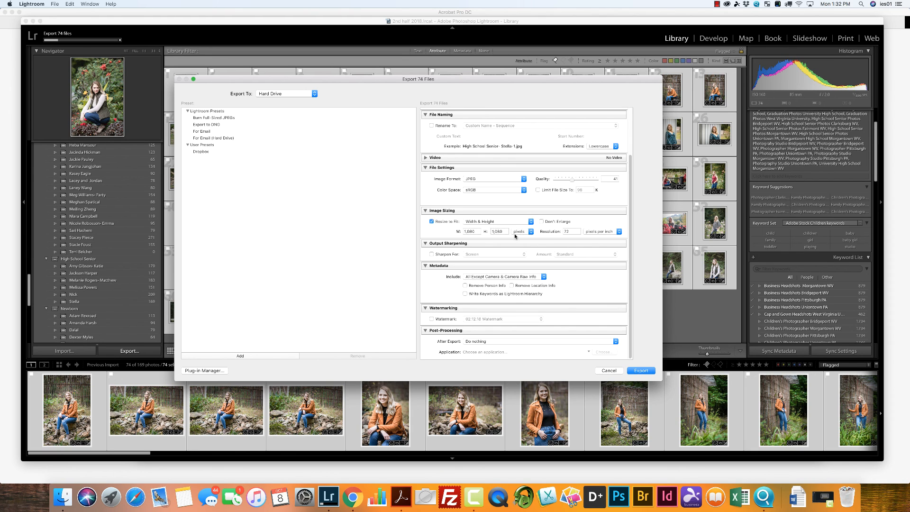